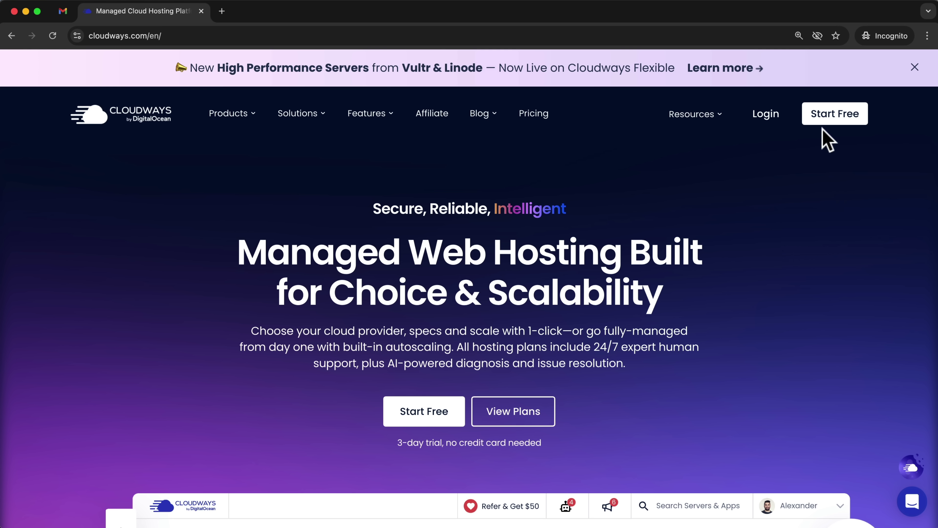
Step: Open the Cloudways free account signup page from the Start Free link
left_click(836, 124)
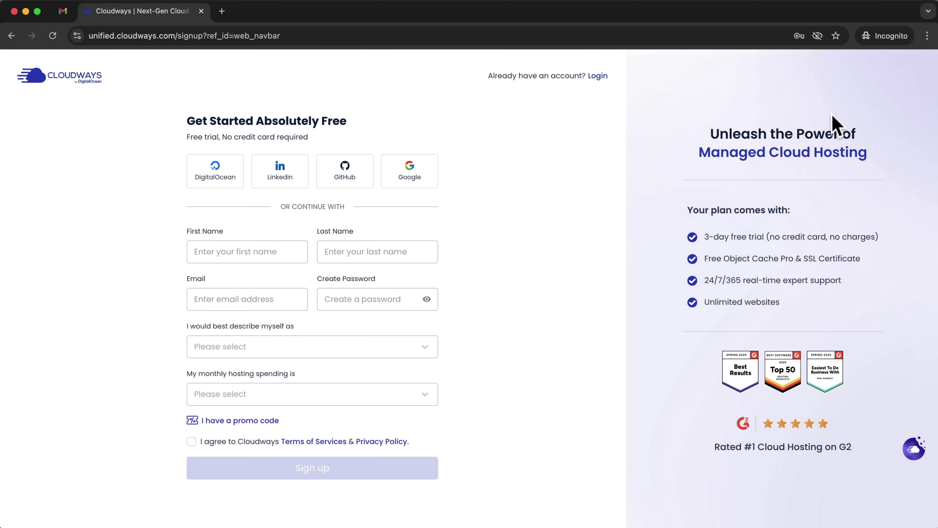
Step: Enter the user's first and last name and choose $0 - $50 (USD) monthly hosting spending
left_click(262, 244)
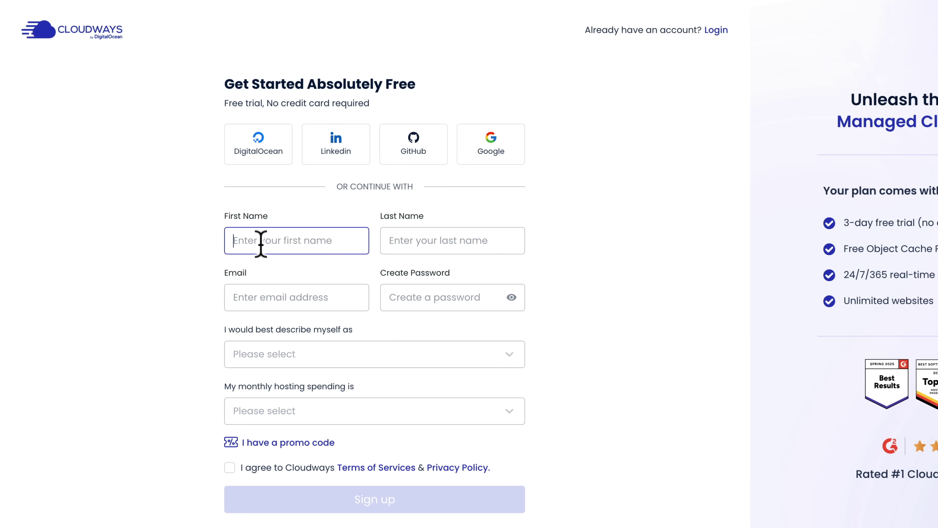
key("Tab")
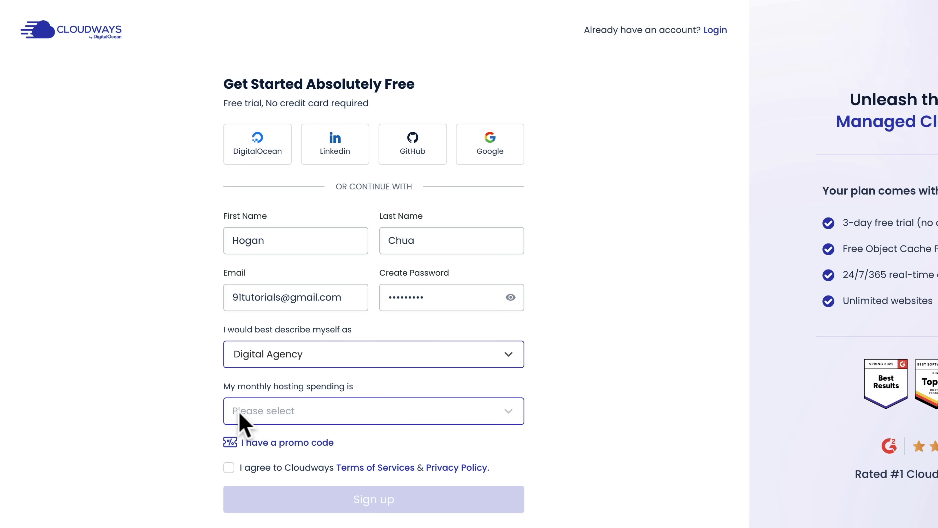
left_click(239, 414)
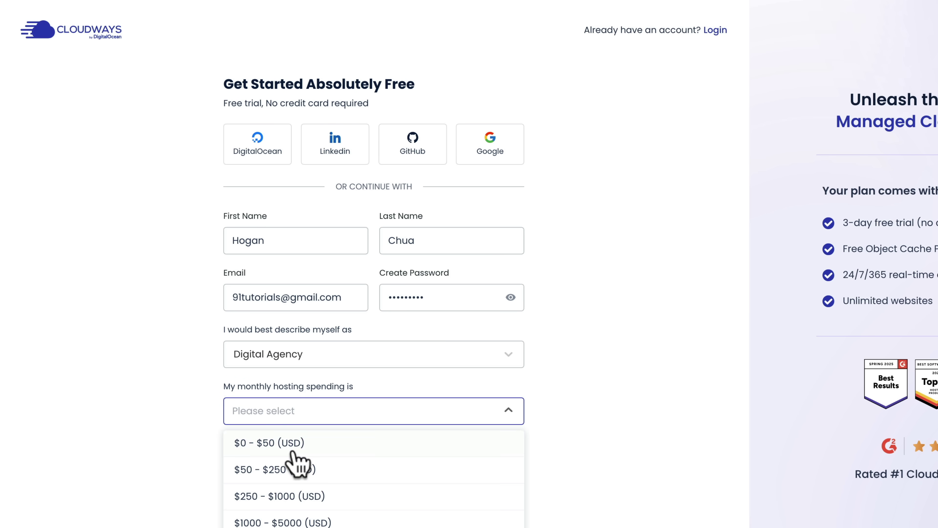
left_click(278, 443)
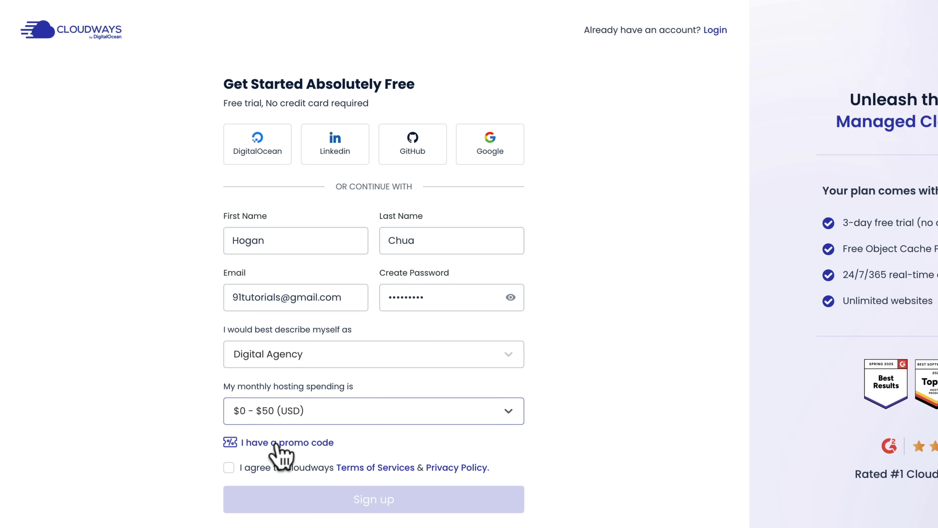
Step: Add the promo code, accept the Terms of Services, and submit the signup form
left_click(279, 442)
type("HOGAN")
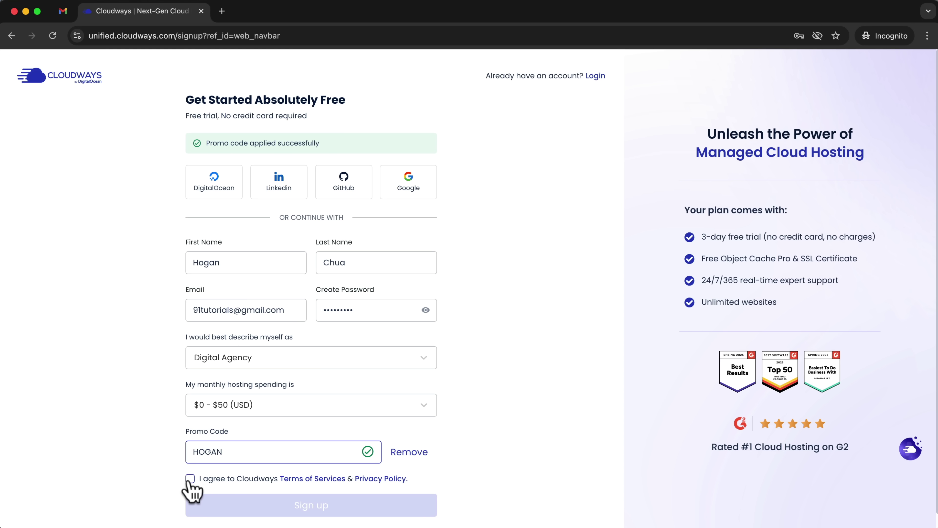
left_click(189, 478)
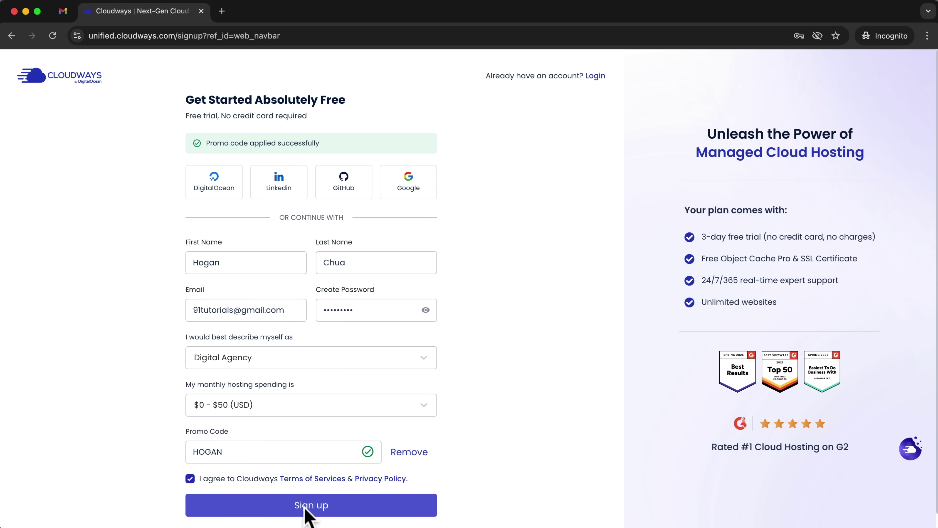
left_click(305, 505)
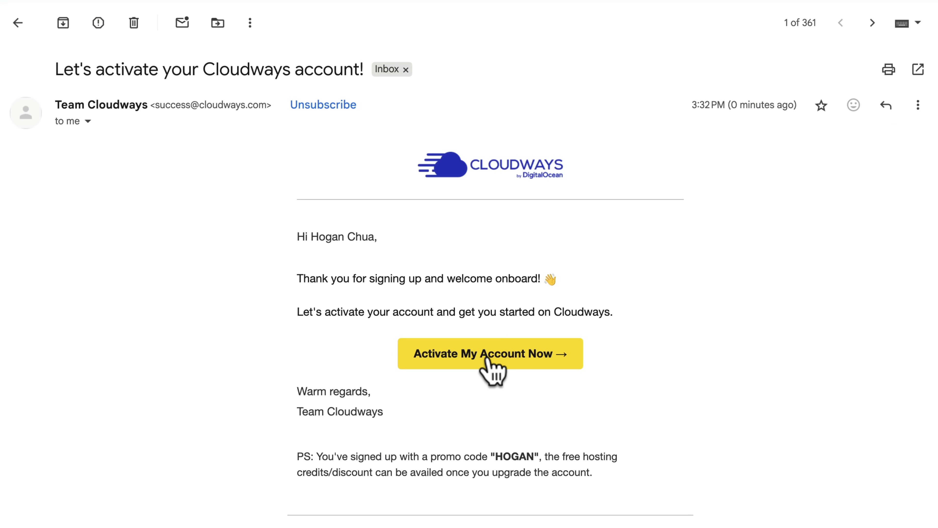
Step: Activate the account via the email link and verify the phone number with the SMS code
left_click(484, 361)
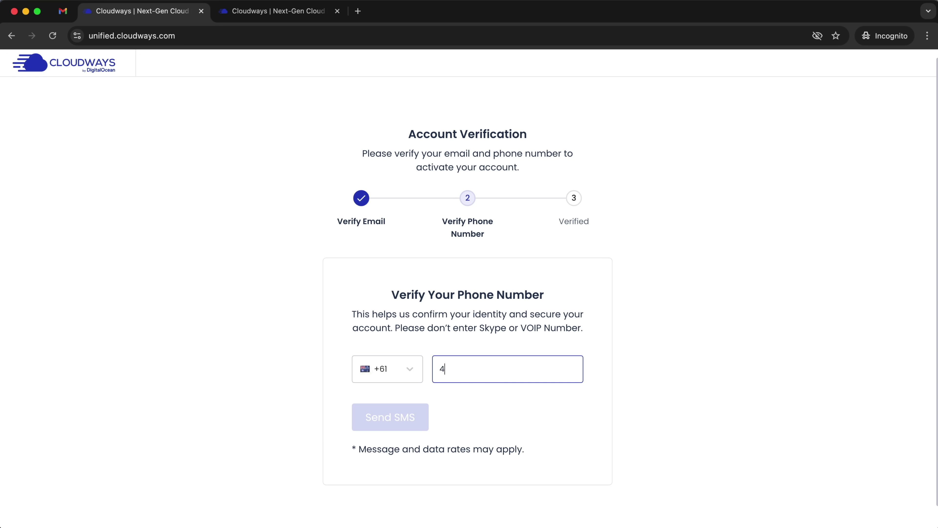
key("super+v")
left_click(418, 425)
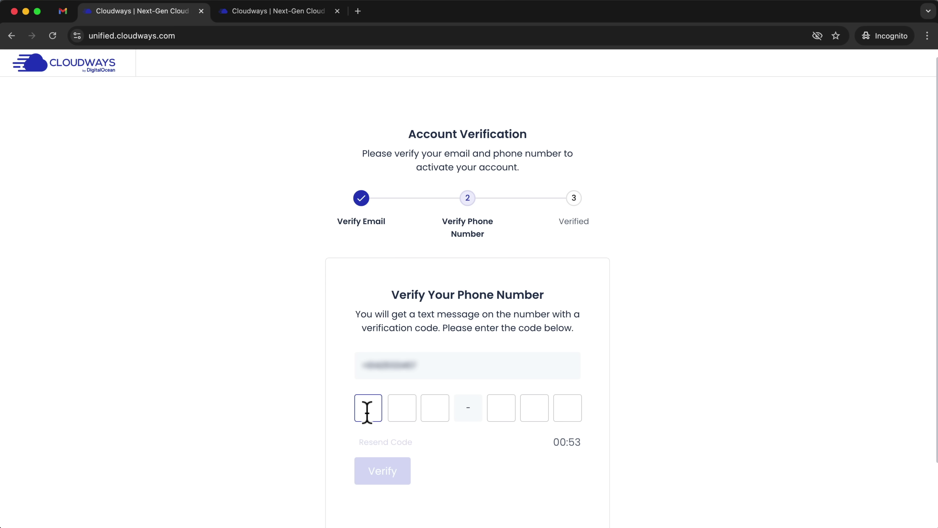
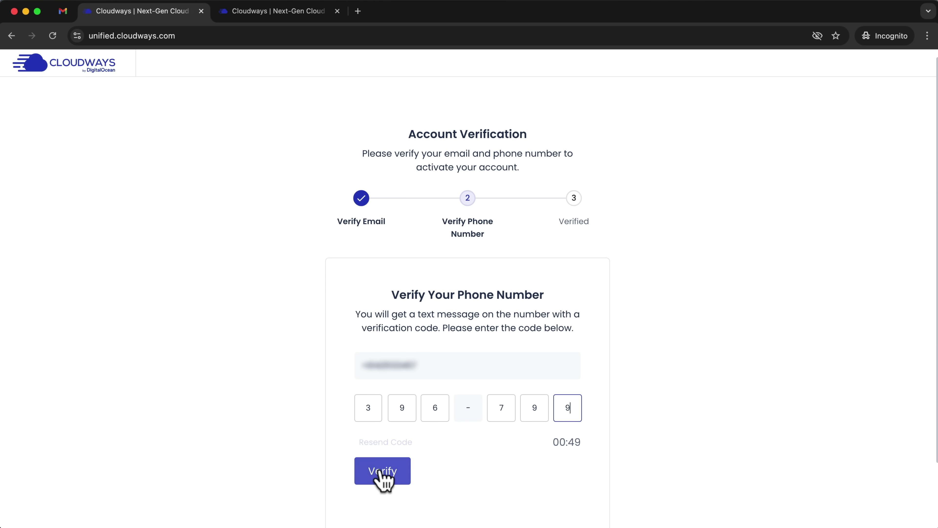
left_click(381, 467)
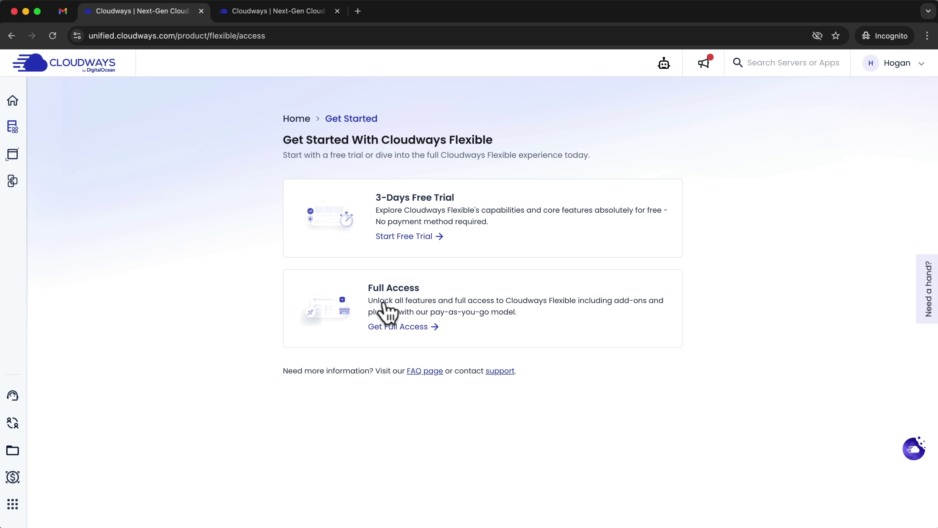
Step: Start the 3-Days Free Trial and view the WordPress application versions on the deployment form
left_click(414, 239)
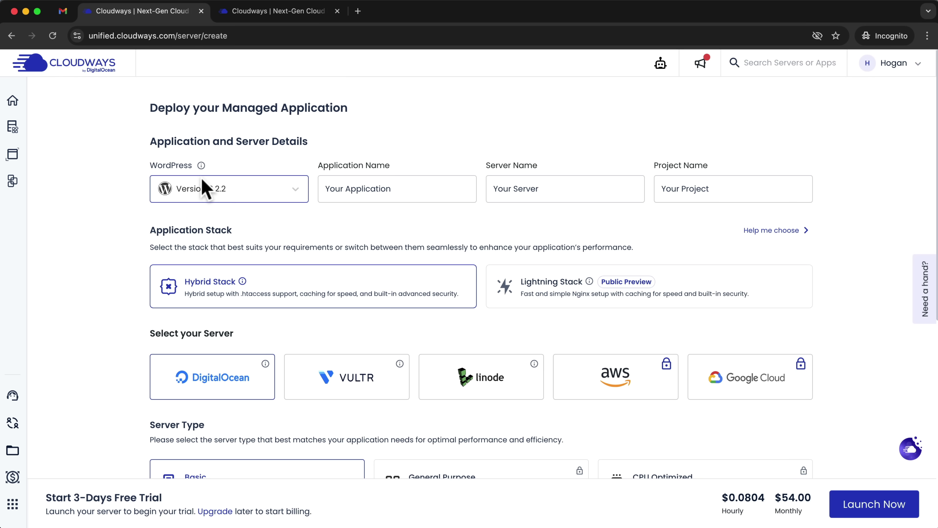
left_click(236, 196)
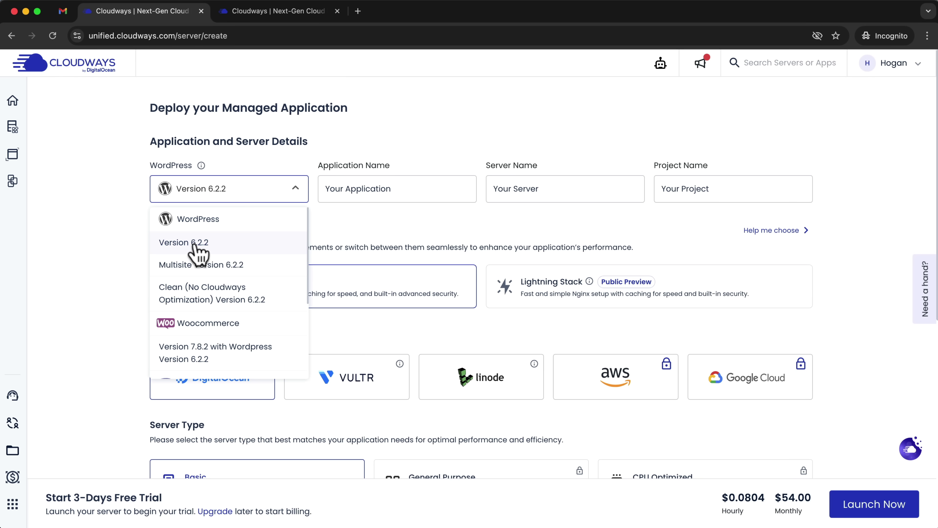
Step: Keep WordPress Version 6.2.2 and replace the placeholder application name
scroll(218, 281, "down", 3)
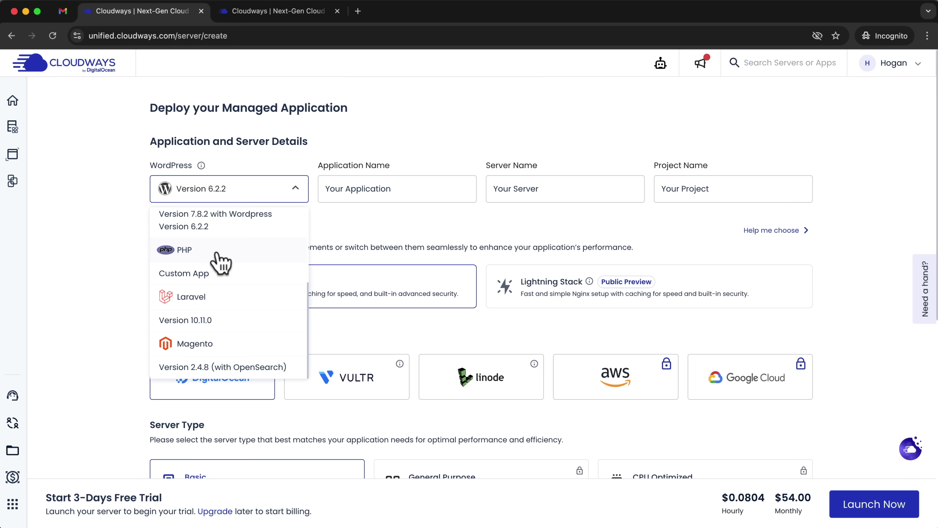
scroll(195, 281, "up", 3)
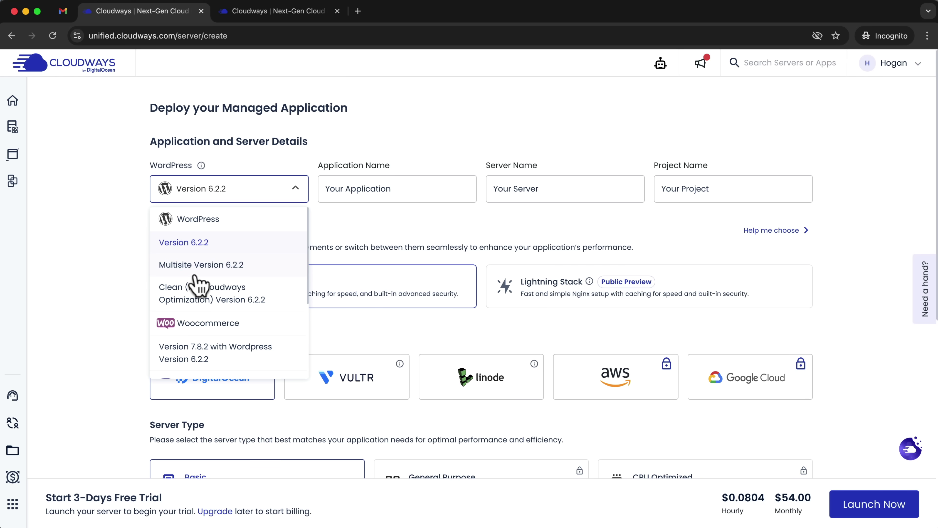
left_click(198, 242)
left_click(398, 188)
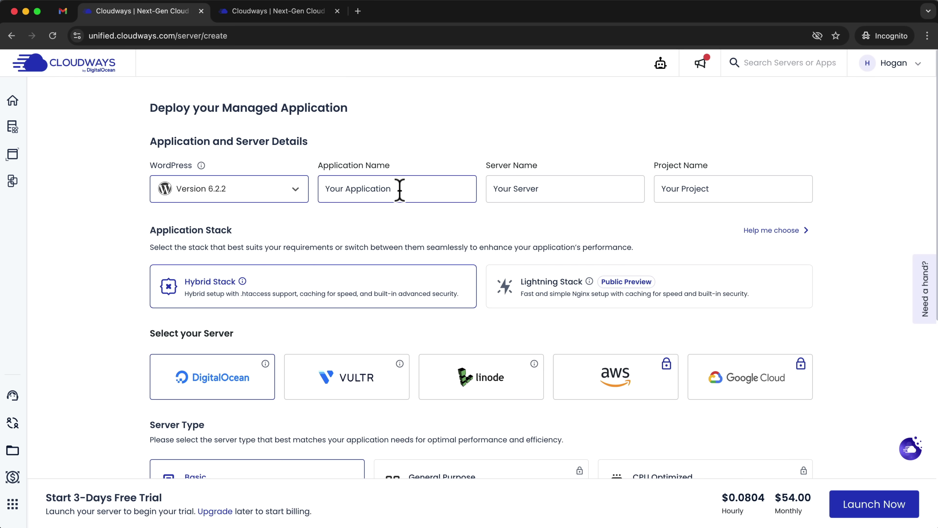
left_click_drag(398, 189, 320, 186)
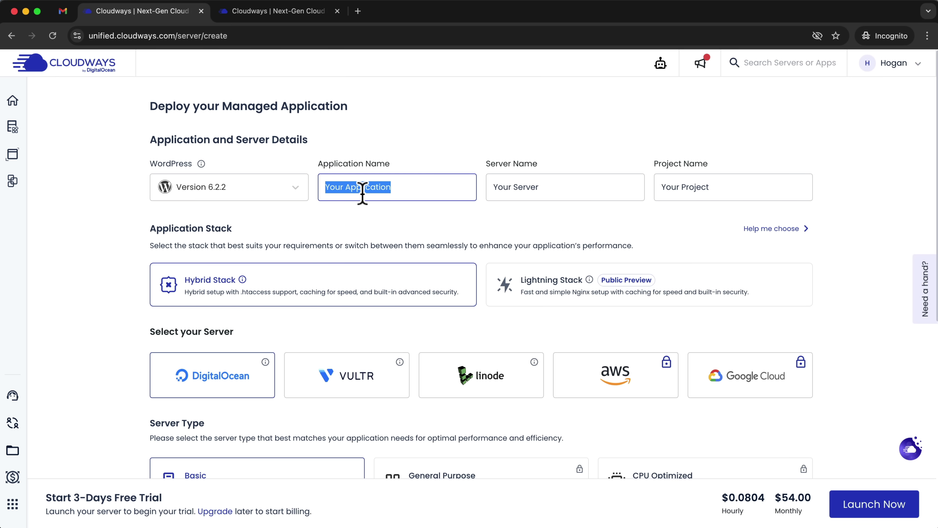
type("Your Domain Name")
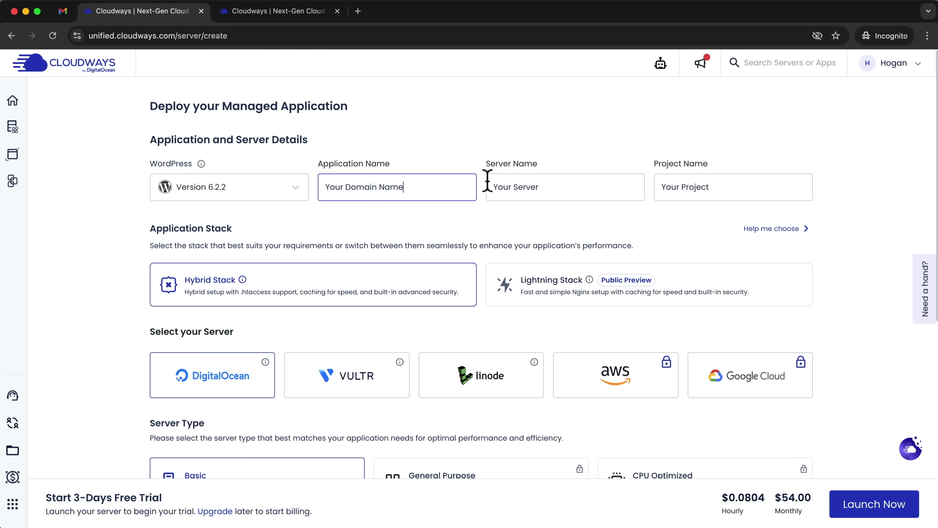
Step: Name the server 'Main Website Server' and the project 'Project 1'
left_click(520, 182)
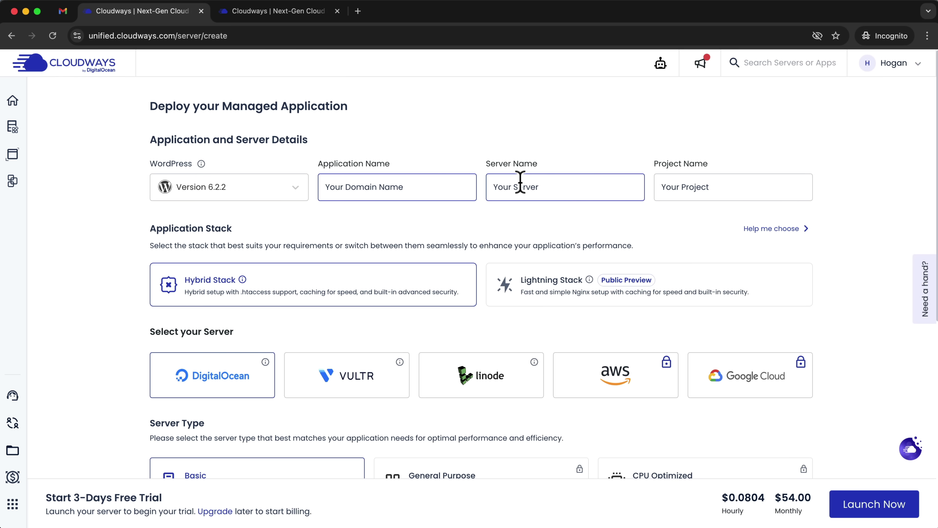
left_click_drag(544, 187, 498, 187)
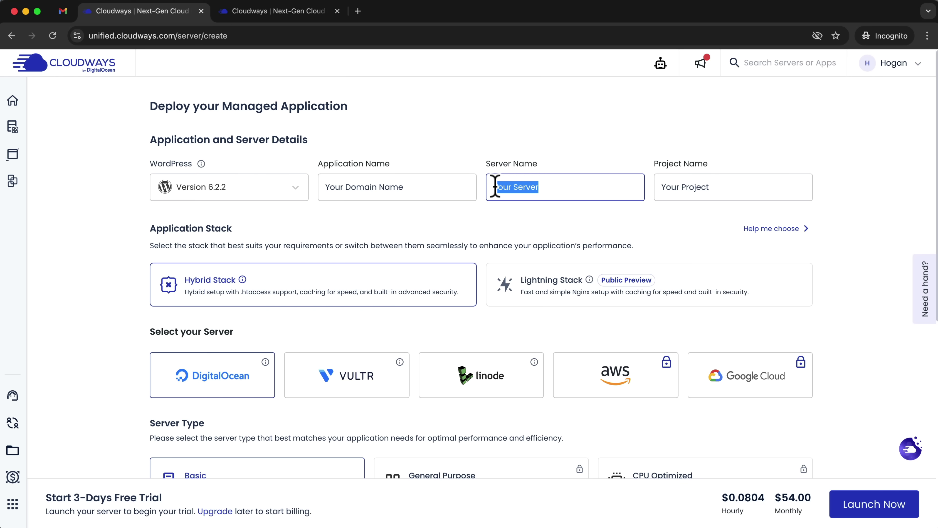
type("Main Website")
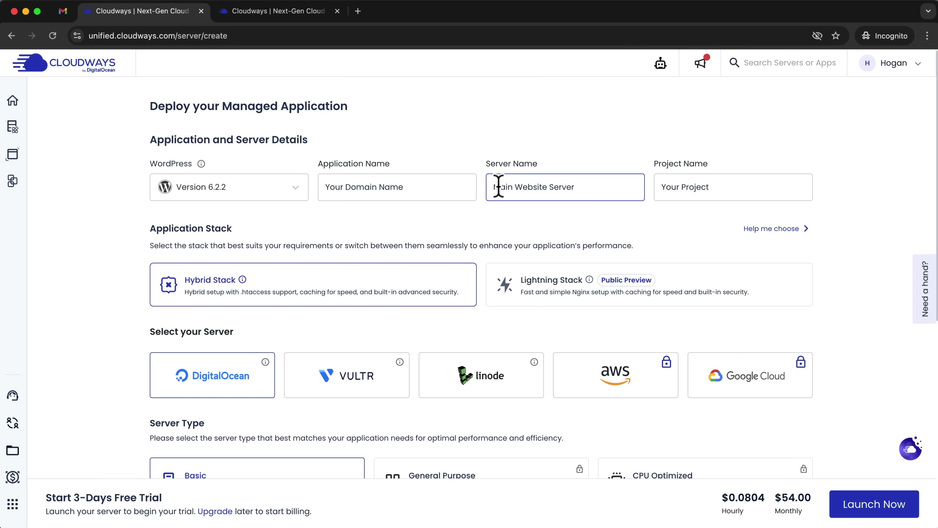
left_click(735, 187)
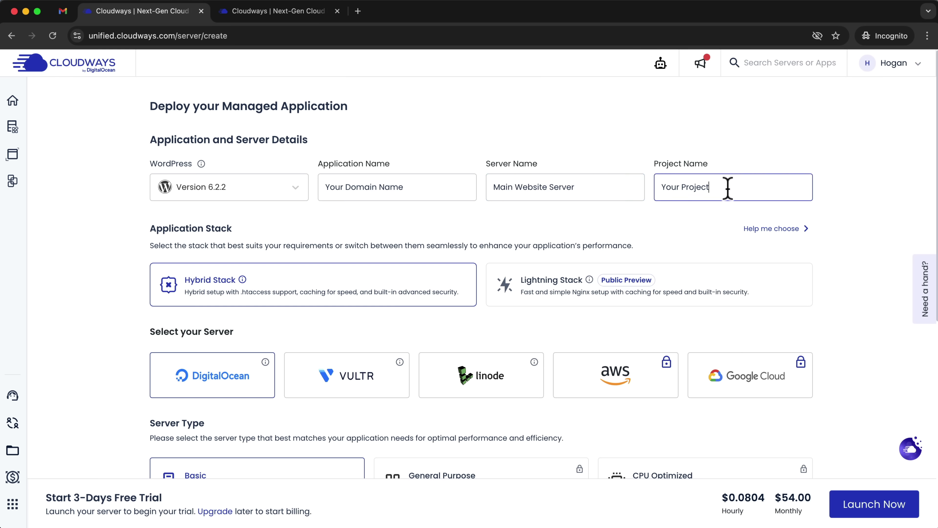
left_click_drag(727, 189, 656, 185)
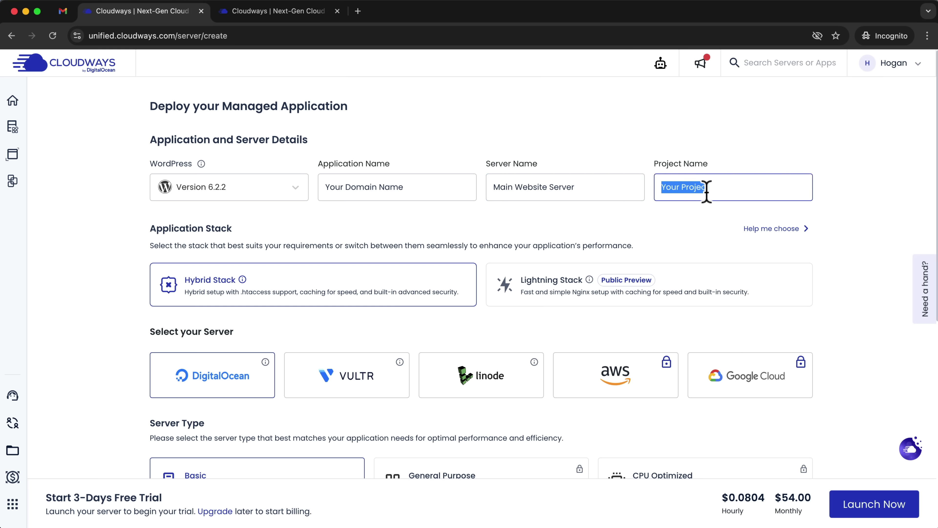
type("Pro")
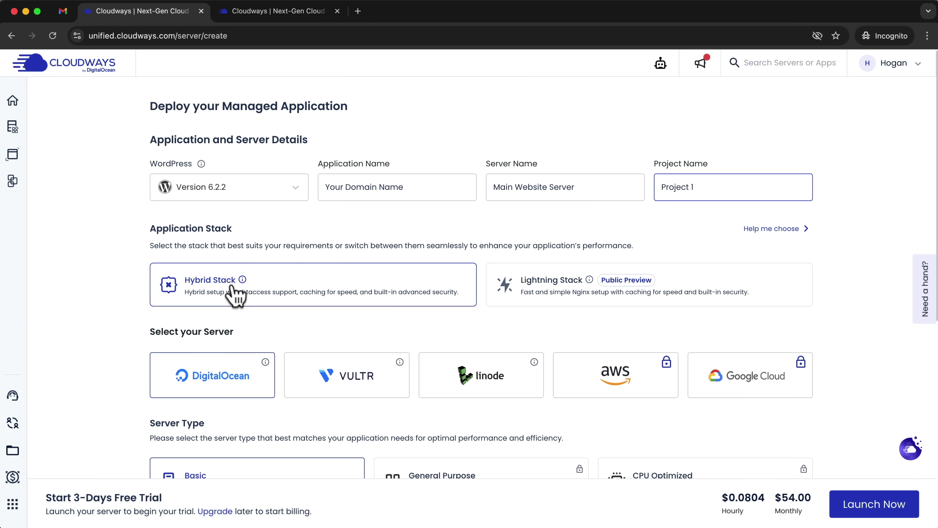
Step: Reduce the DigitalOcean Basic server size from 4 GB to 1 GB, now $14.00 monthly
scroll(226, 292, "down", 4)
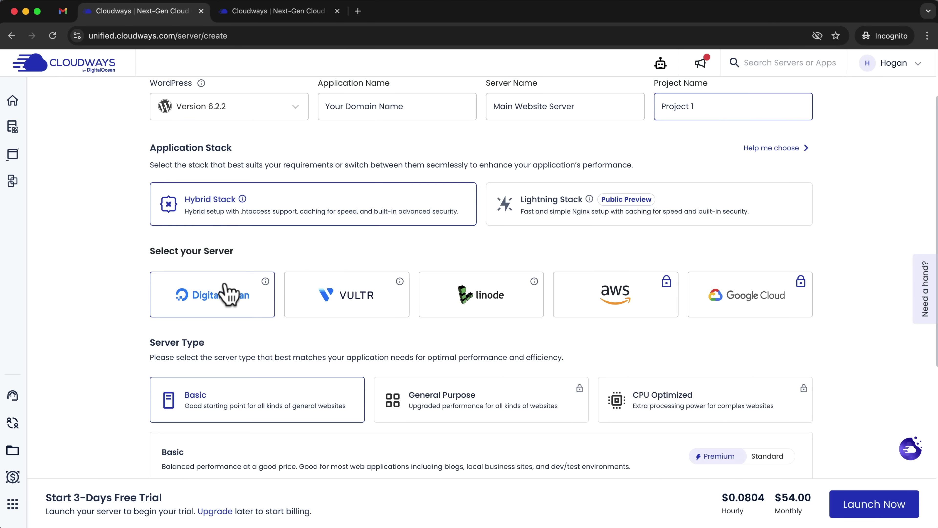
scroll(153, 237, "down", 2)
left_click_drag(149, 218, 245, 220)
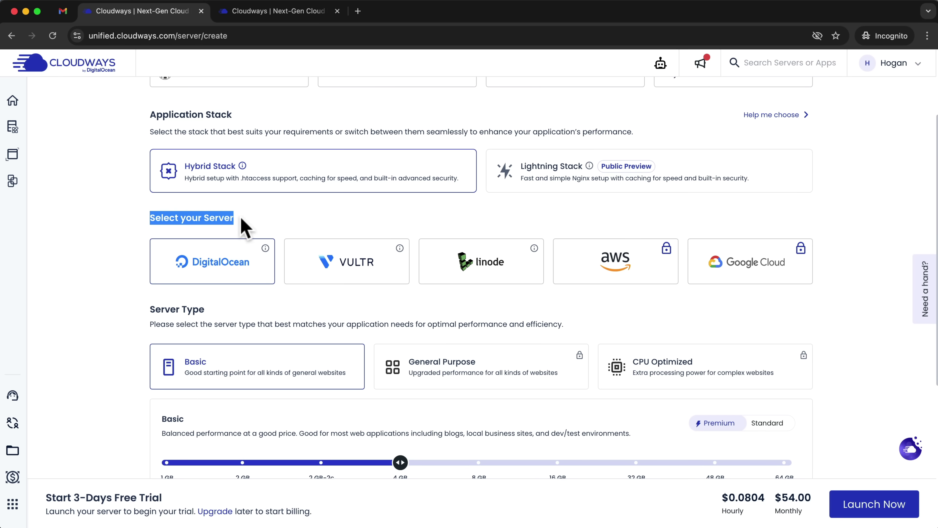
scroll(252, 224, "down", 5)
left_click(235, 129)
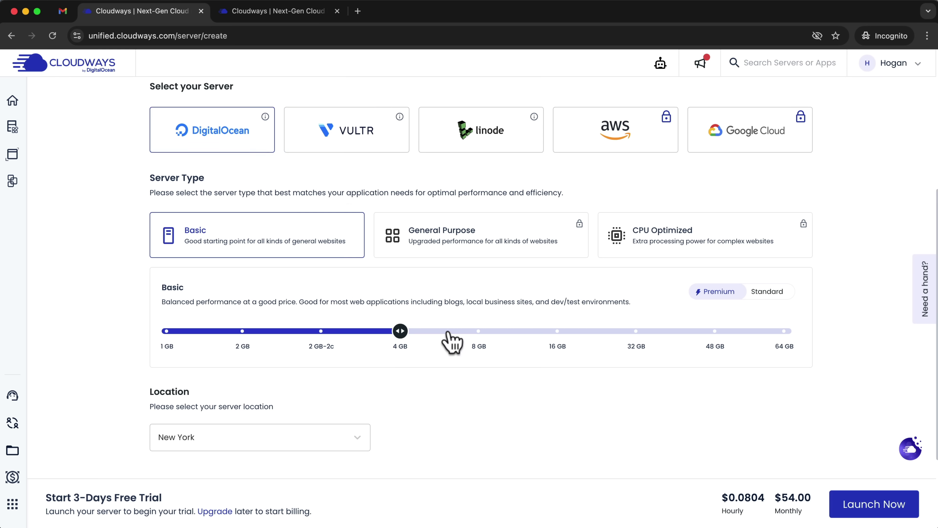
left_click_drag(208, 332, 161, 332)
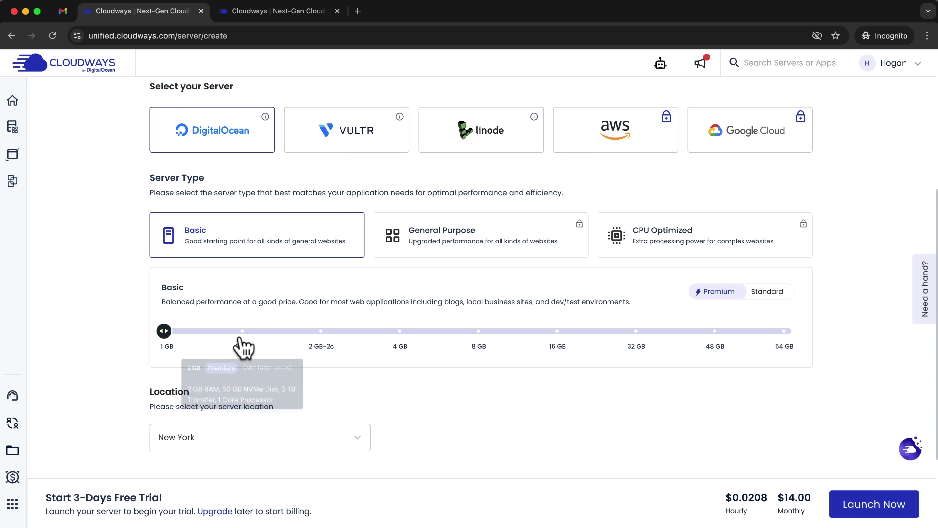
Step: Review DigitalOcean locations, then switch the provider to Vultr with a 1 GB size
left_click(265, 438)
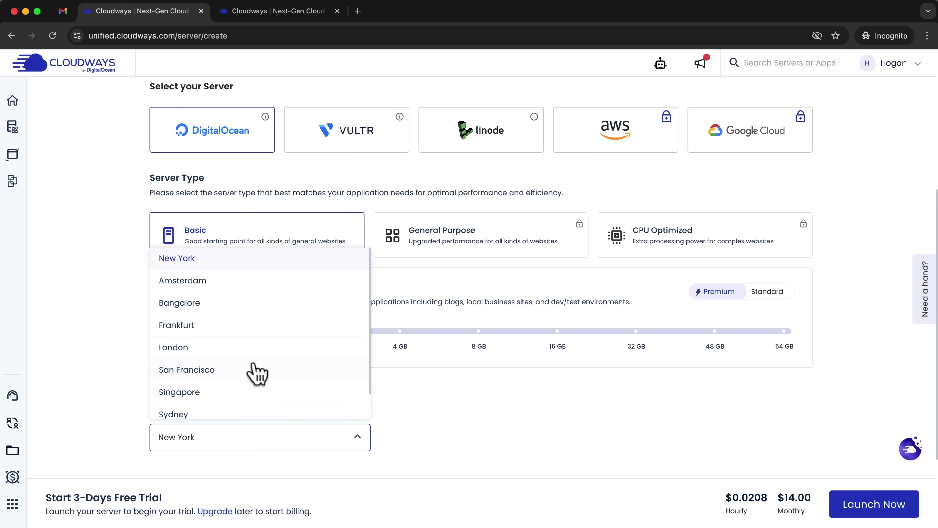
scroll(251, 370, "down", 2)
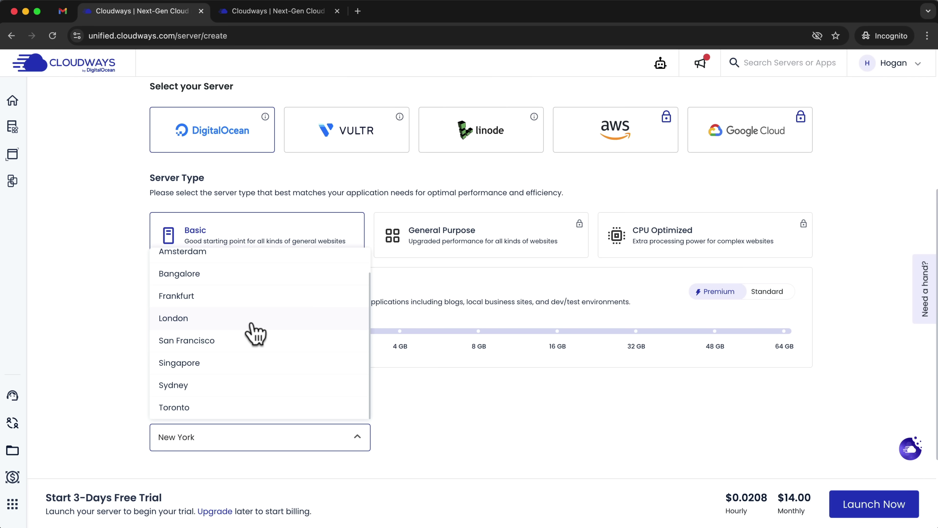
scroll(255, 334, "up", 1)
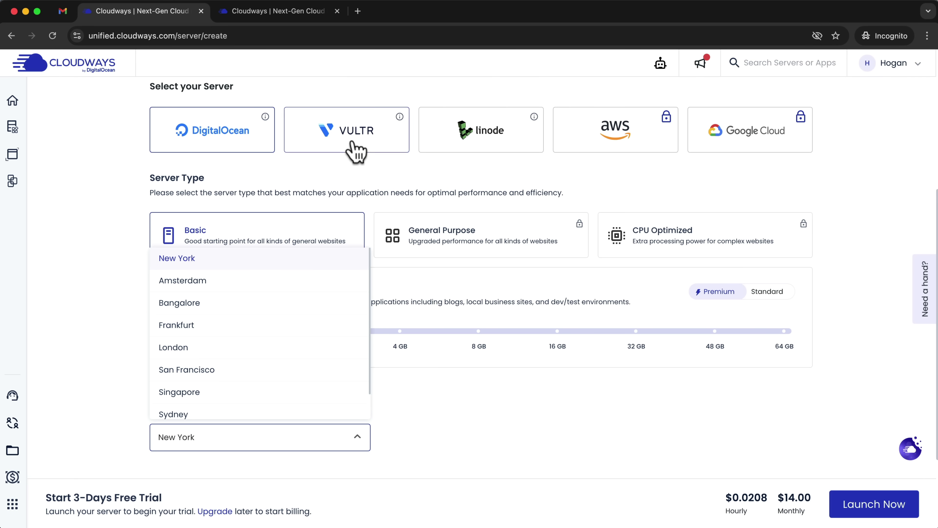
left_click(356, 147)
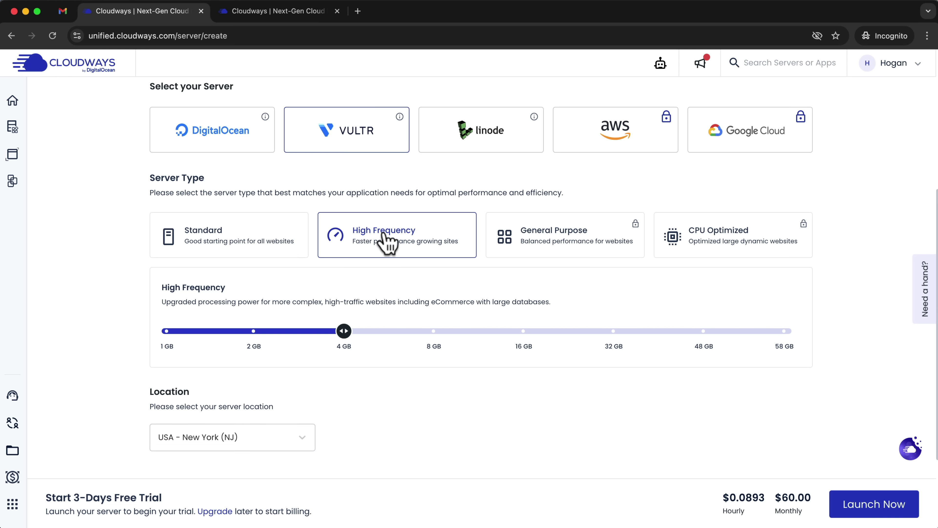
left_click_drag(272, 331, 162, 332)
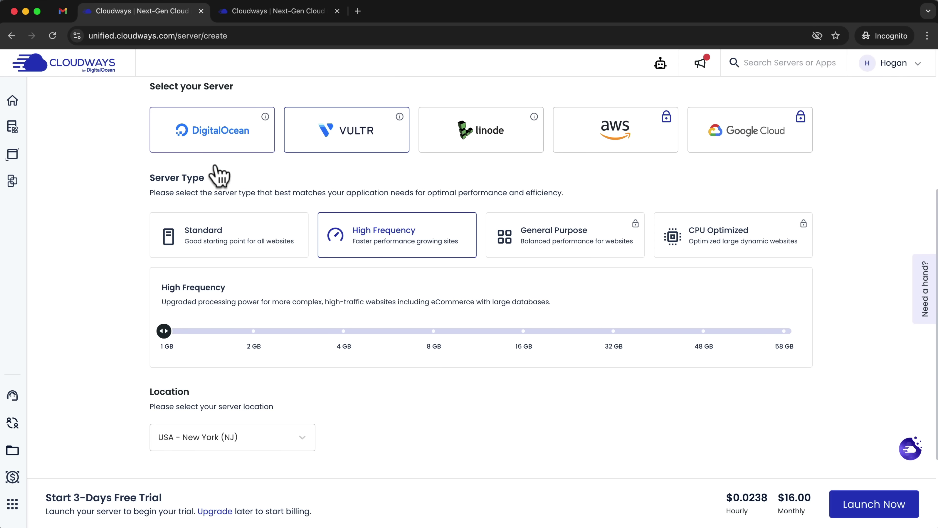
left_click(227, 441)
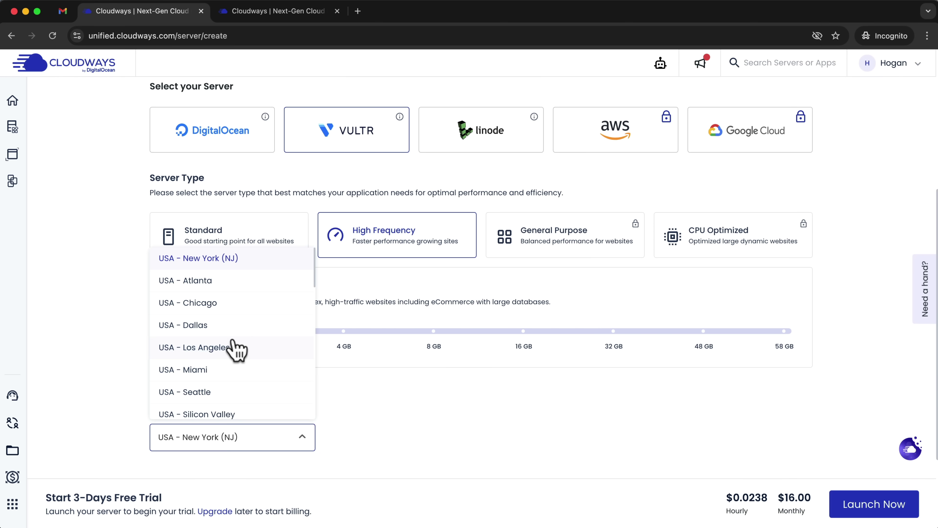
scroll(236, 349, "down", 5)
scroll(236, 351, "down", 2)
scroll(226, 326, "up", 2)
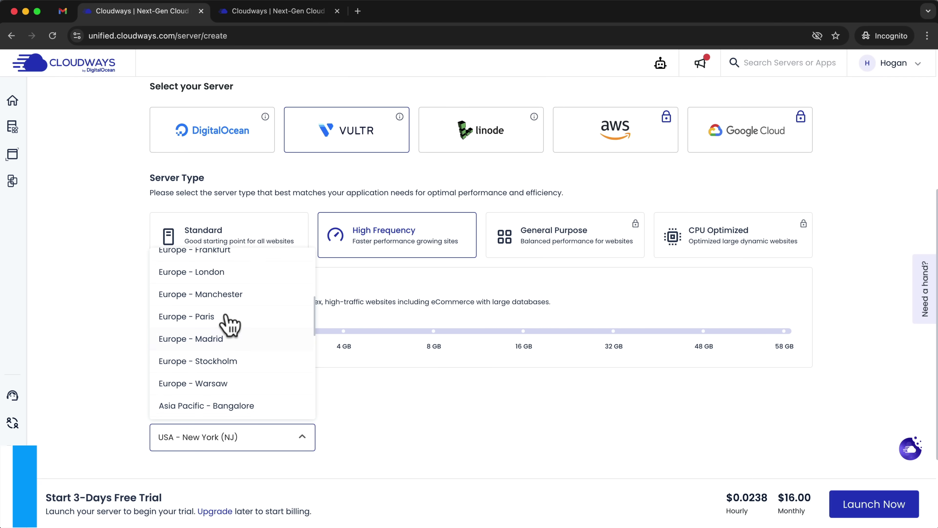
scroll(221, 332, "down", 4)
scroll(221, 333, "down", 8)
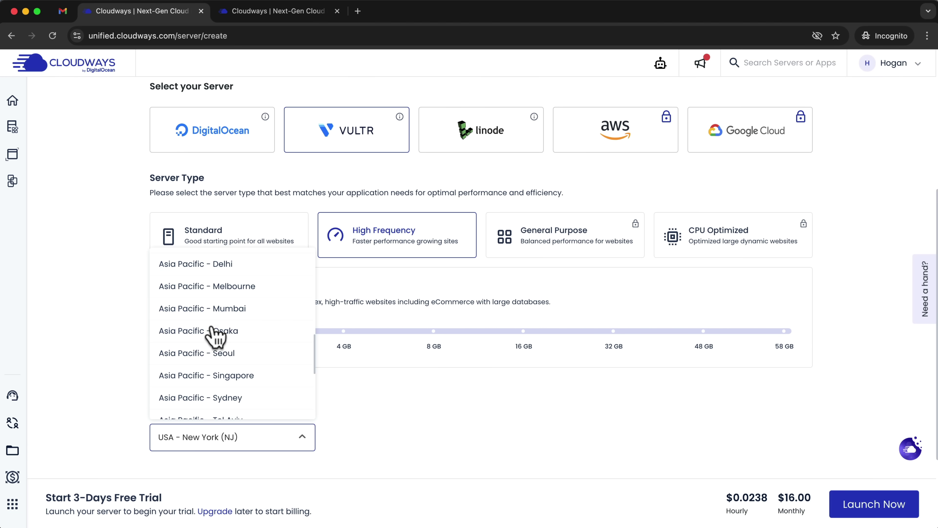
scroll(213, 340, "down", 2)
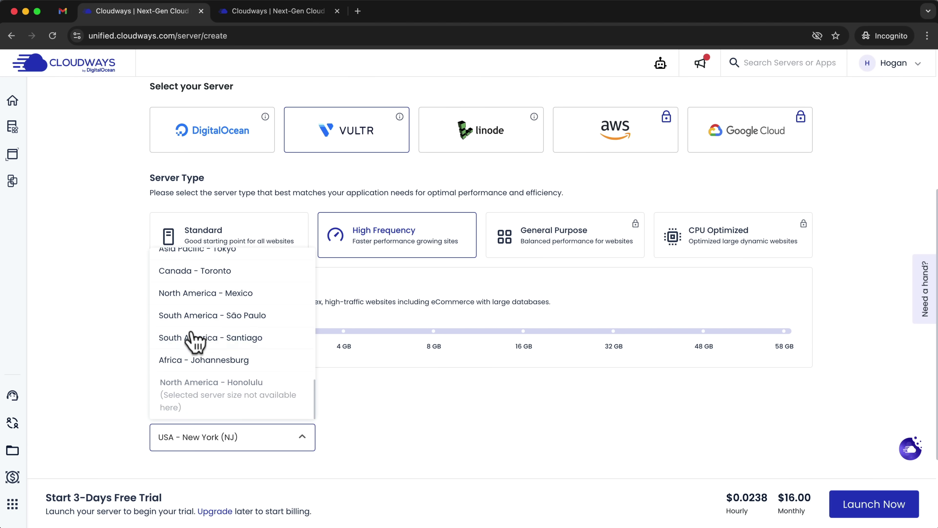
left_click(214, 135)
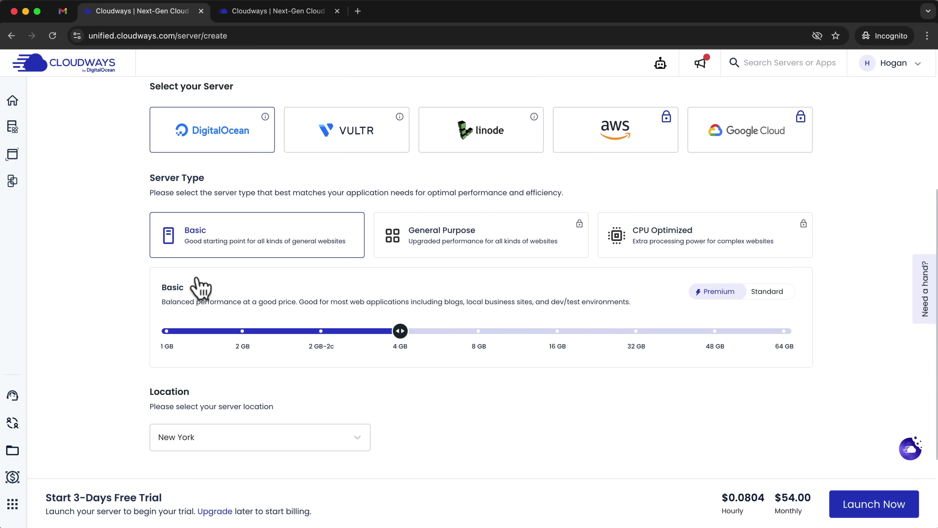
Step: Set the server size to 1 GB, choose Sydney as the location, and launch the server
left_click(170, 333)
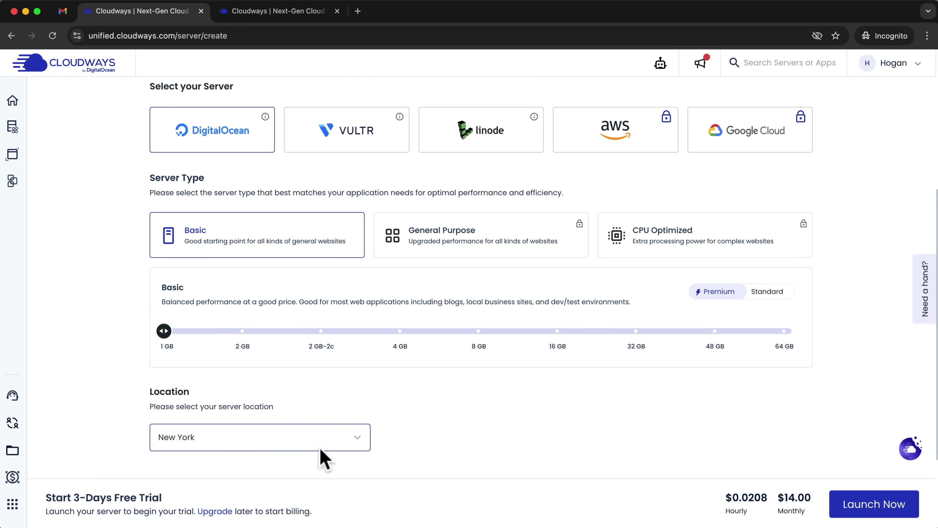
left_click(339, 438)
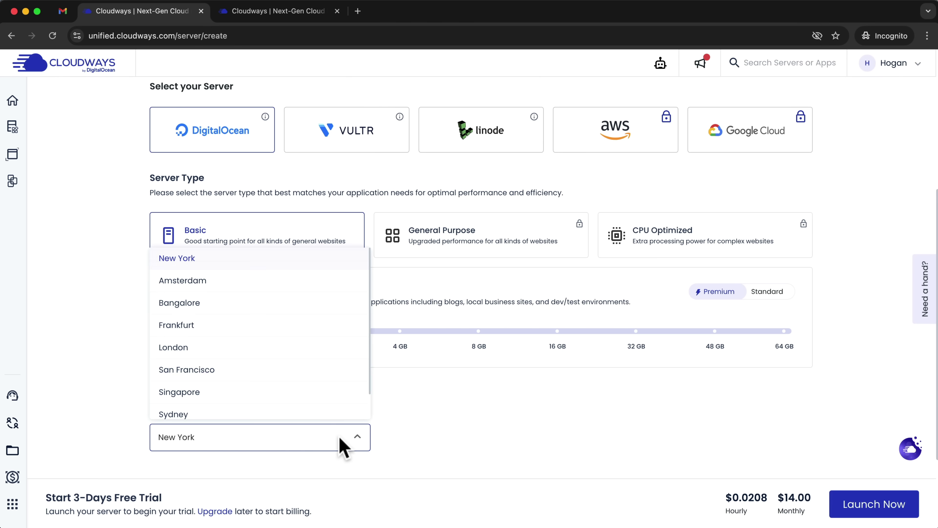
left_click(177, 414)
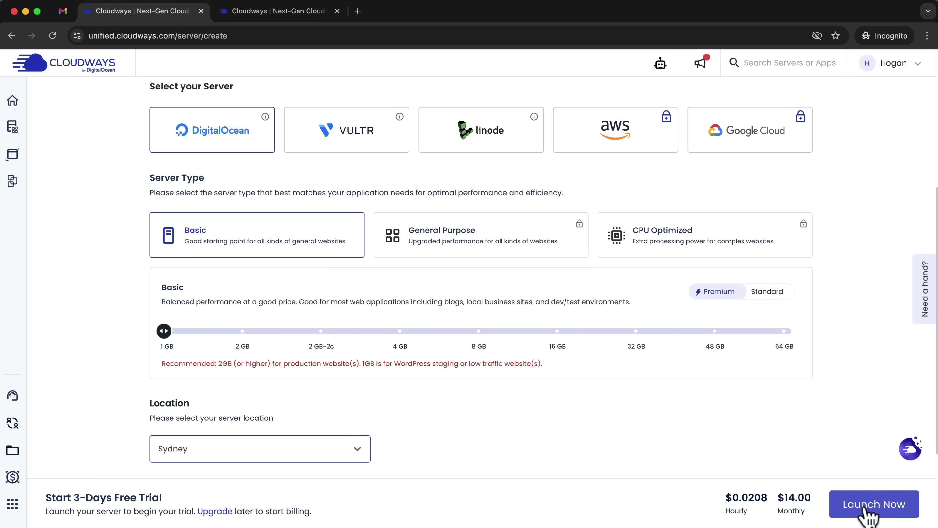
left_click(869, 514)
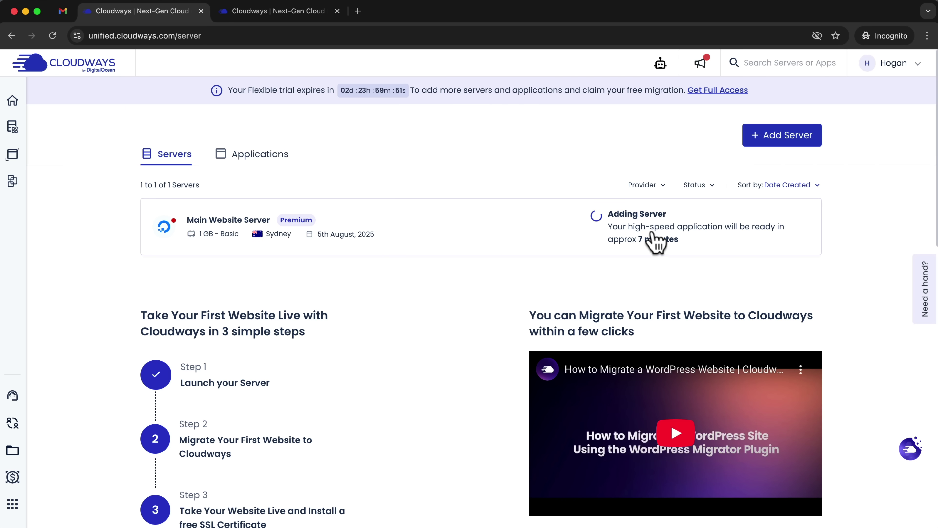
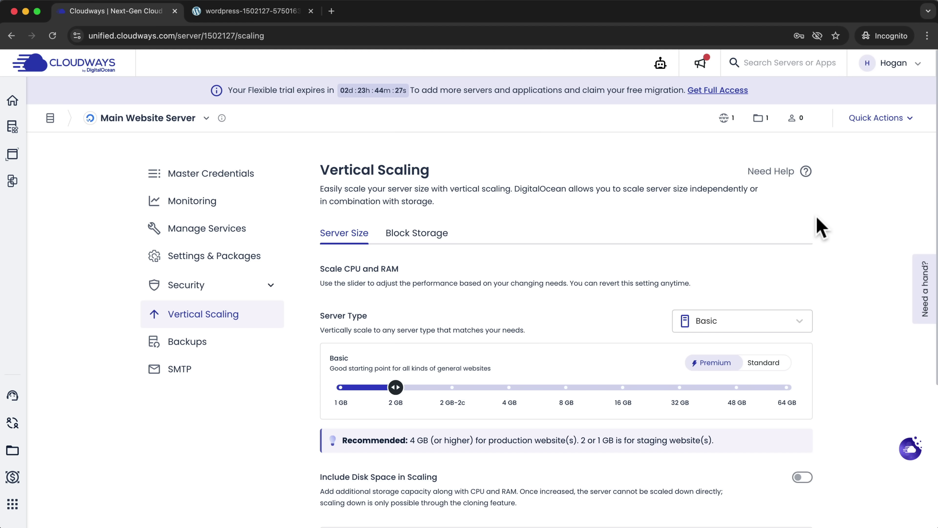
Step: From the app's Access Details, open the WordPress wp-admin login page in a new tab
mouse_move(12, 129)
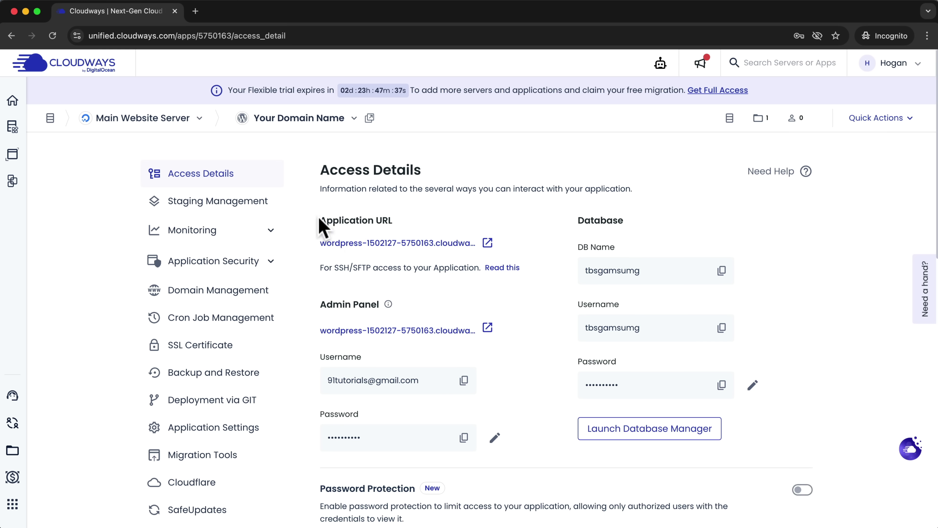
left_click_drag(319, 220, 442, 232)
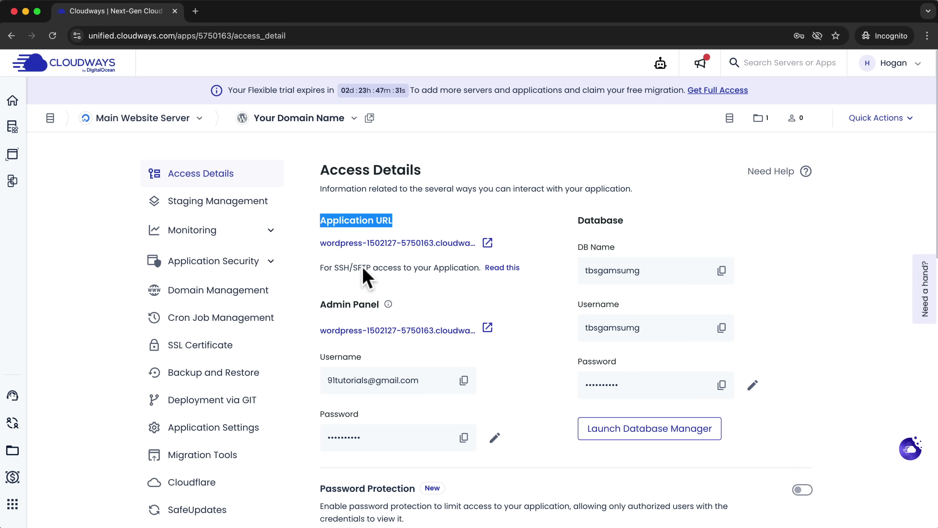
left_click(487, 328)
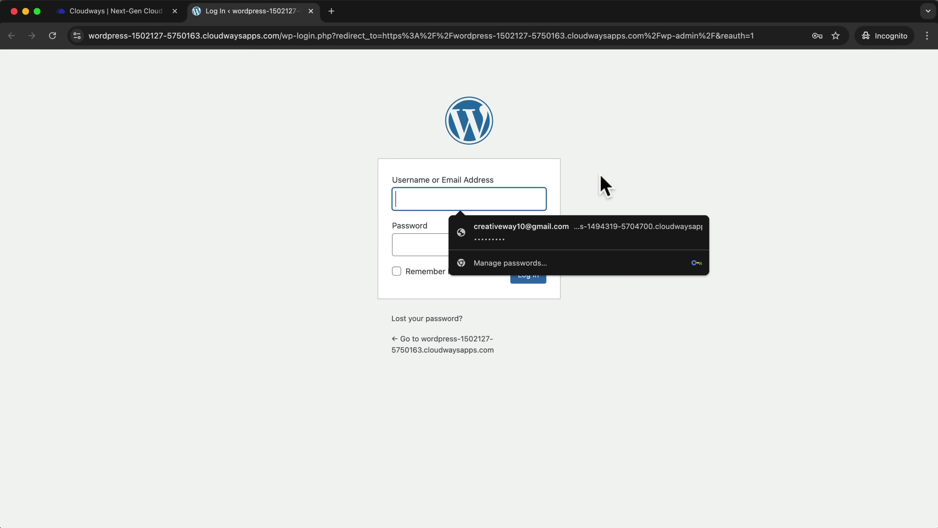
Step: Copy the admin username from Cloudways Access Details into the WordPress login form
left_click(114, 11)
left_click(464, 380)
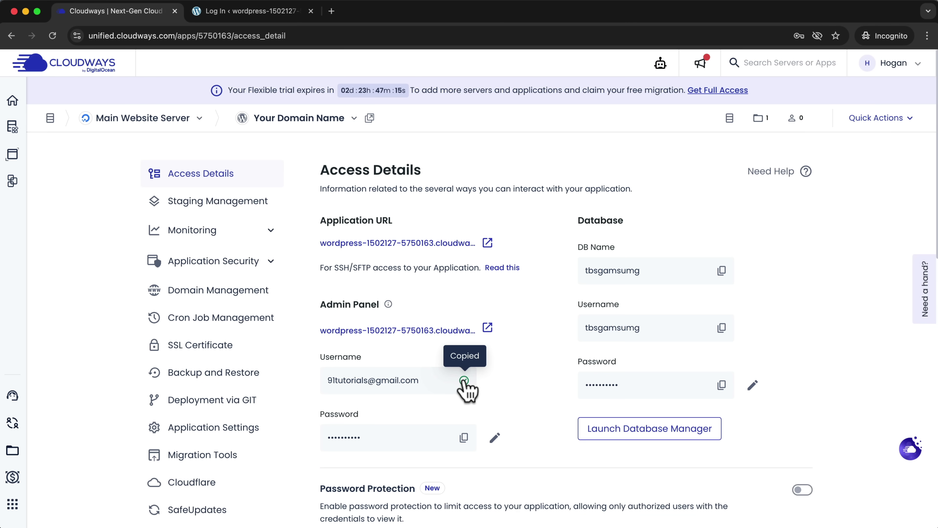
left_click(258, 12)
key("super+v")
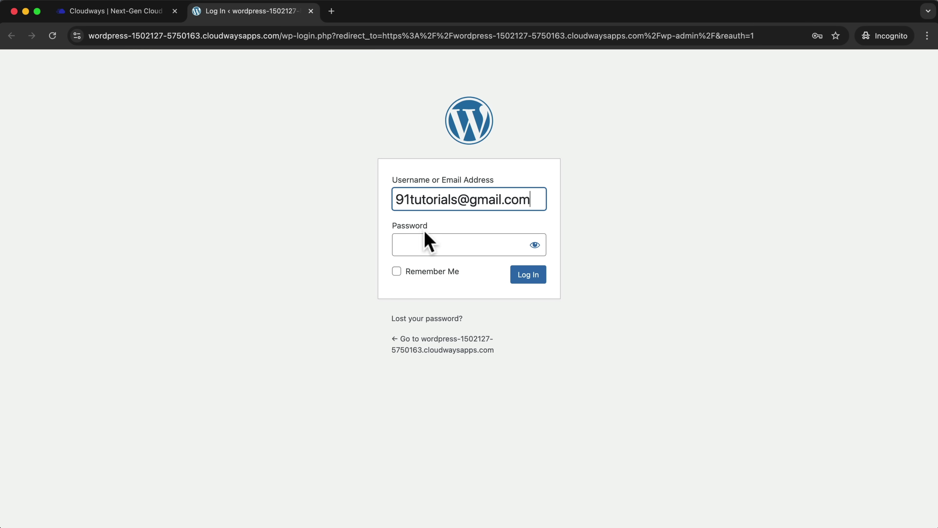
Step: Paste the Cloudways admin password into the login form and log in to the Dashboard
left_click(424, 242)
left_click(118, 11)
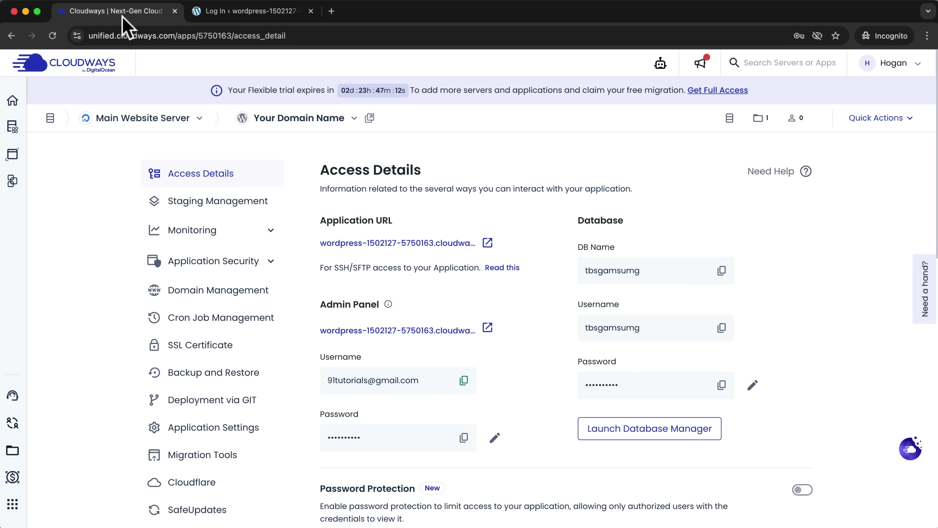
left_click(464, 438)
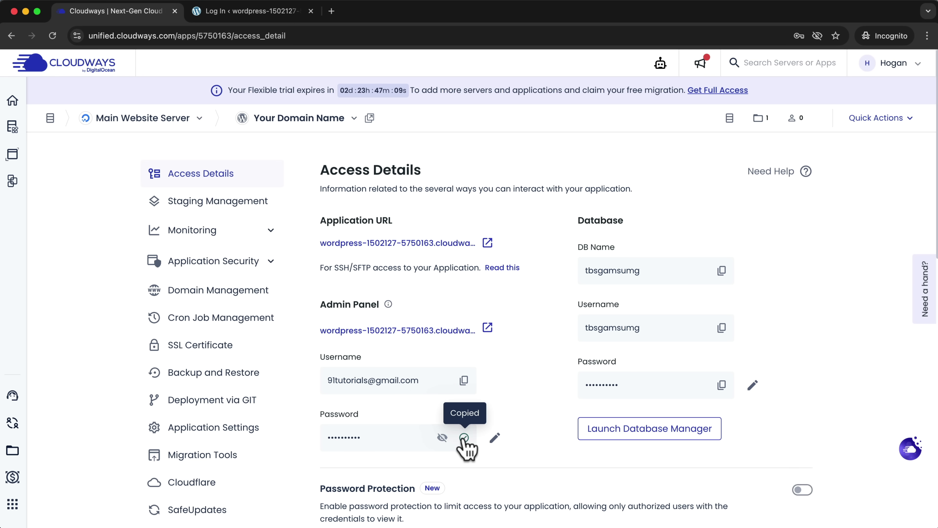
left_click(246, 12)
key("super+v")
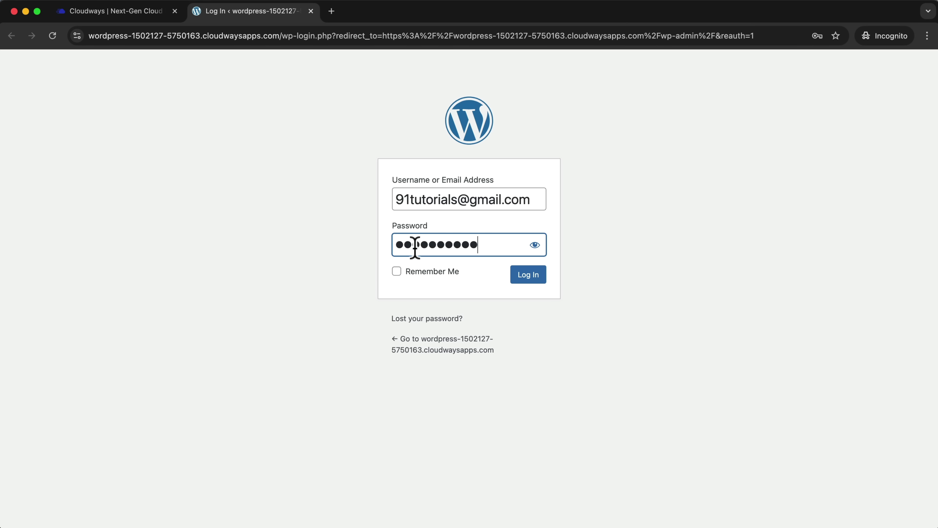
left_click(523, 275)
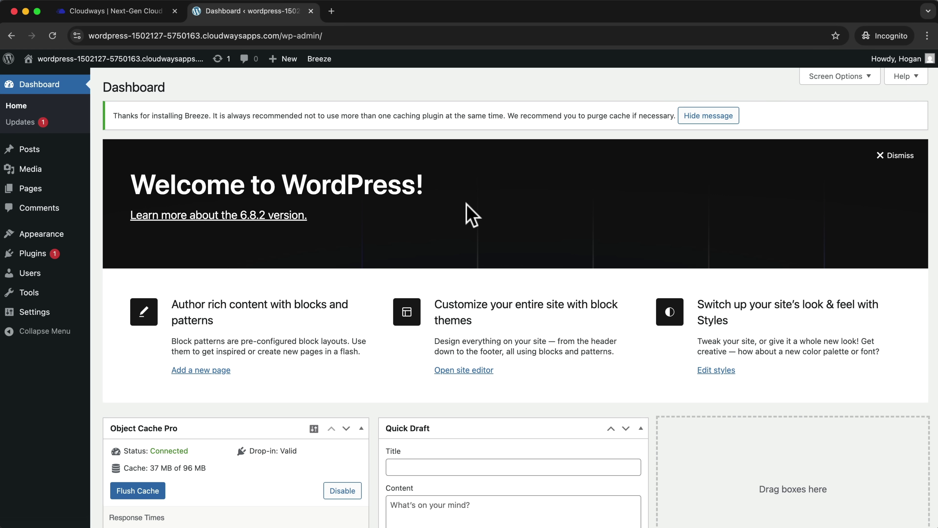
scroll(593, 268, "down", 10)
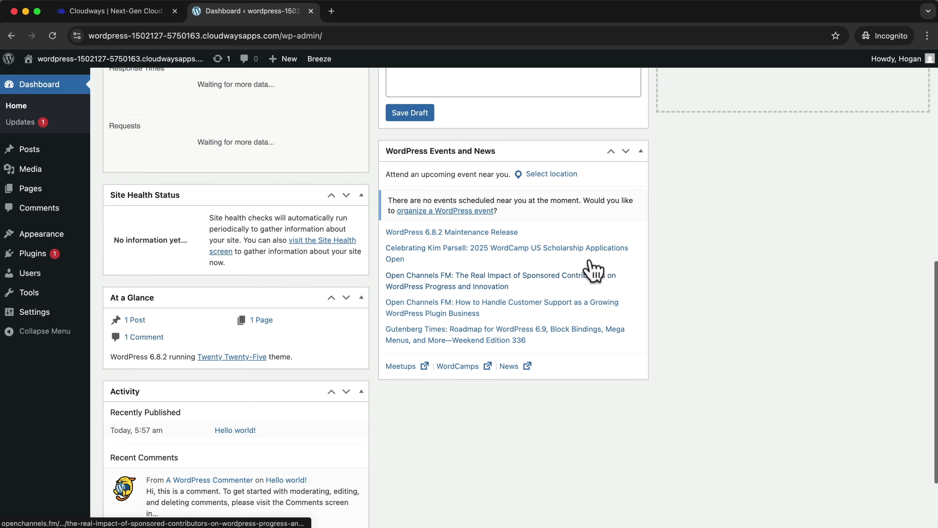
scroll(592, 268, "up", 10)
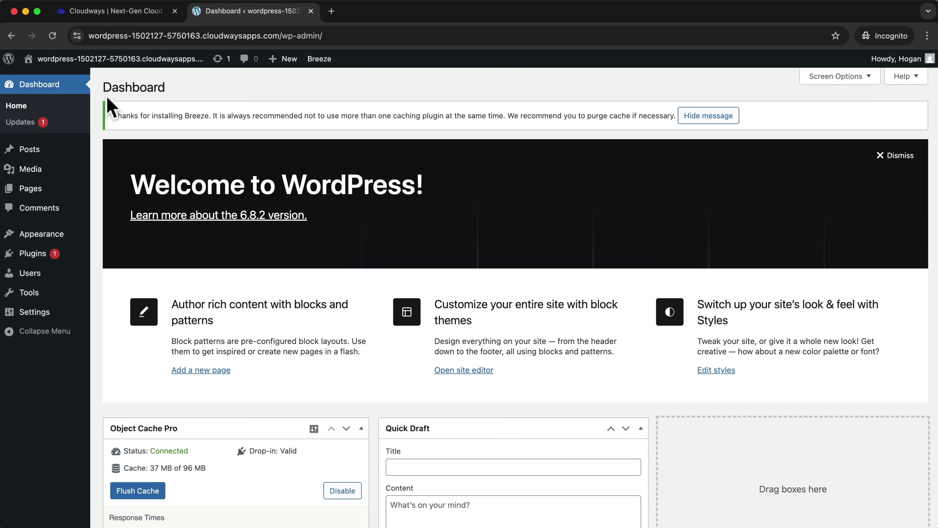
Step: View the live site's Blog page at its cloudwaysapps.com address and select its URL
mouse_move(41, 63)
left_click(38, 83)
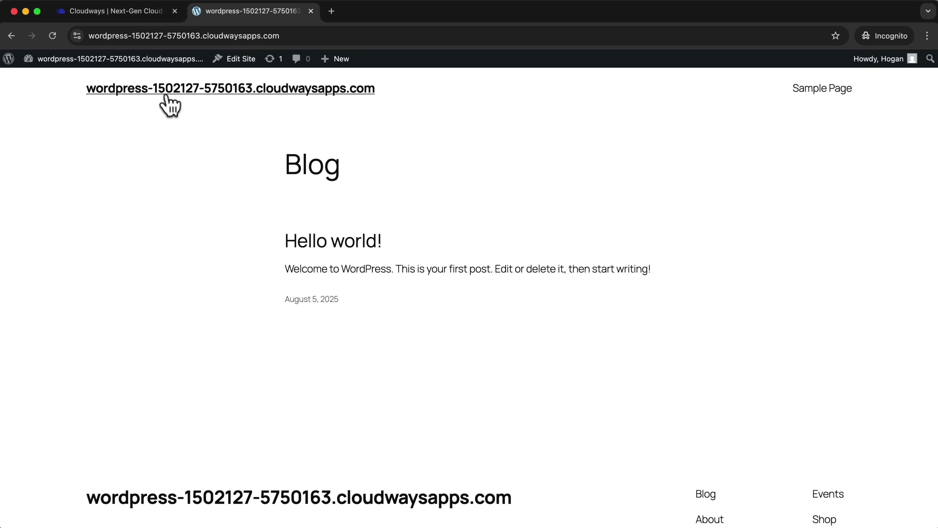
scroll(437, 226, "down", 5)
scroll(437, 226, "up", 5)
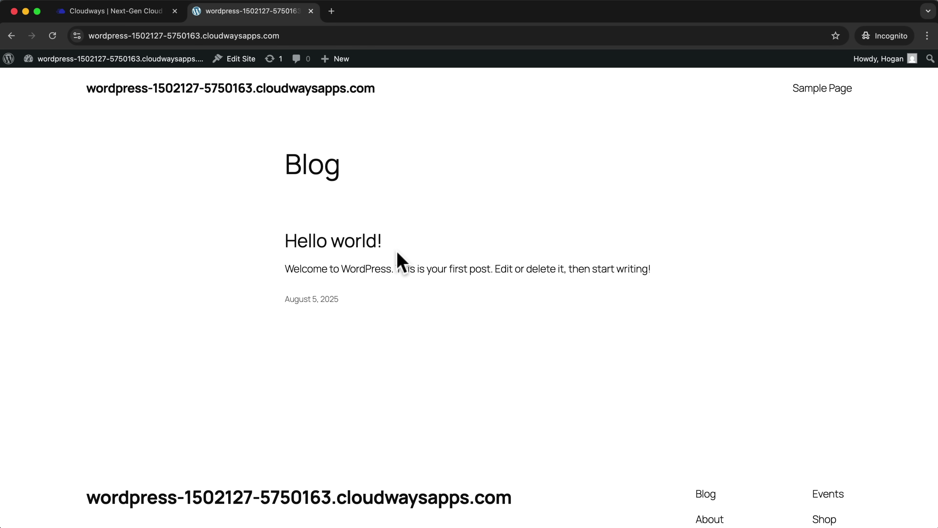
left_click(265, 37)
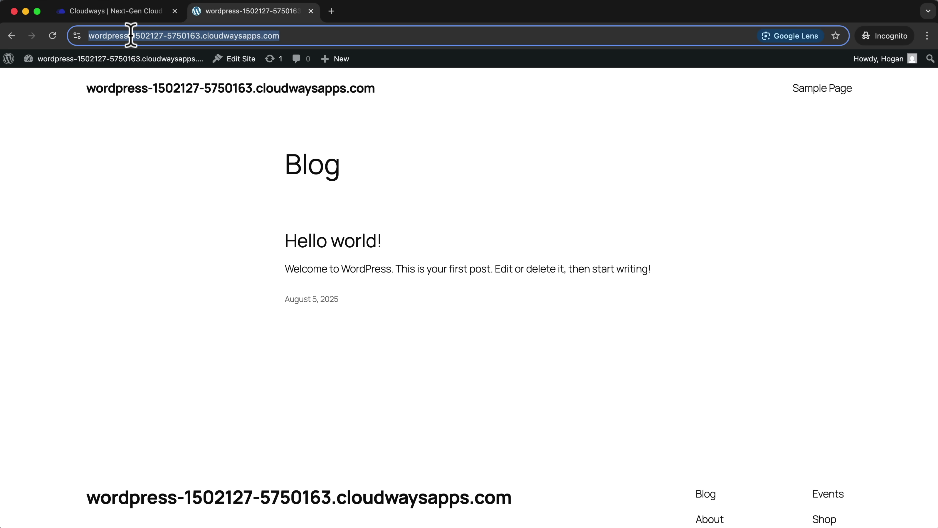
left_click(133, 12)
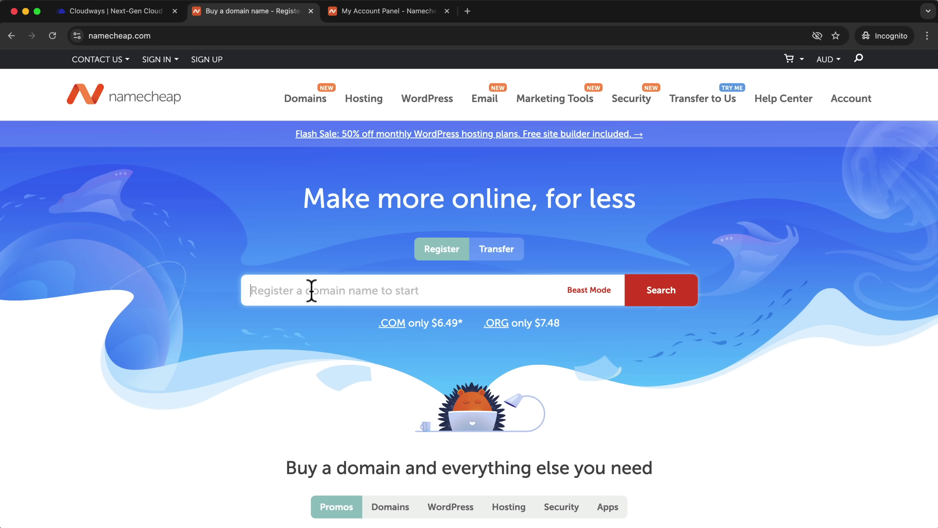
Step: Search Namecheap for available yourdomain123a domains and go to the account dashboard
type("yourdomain123a")
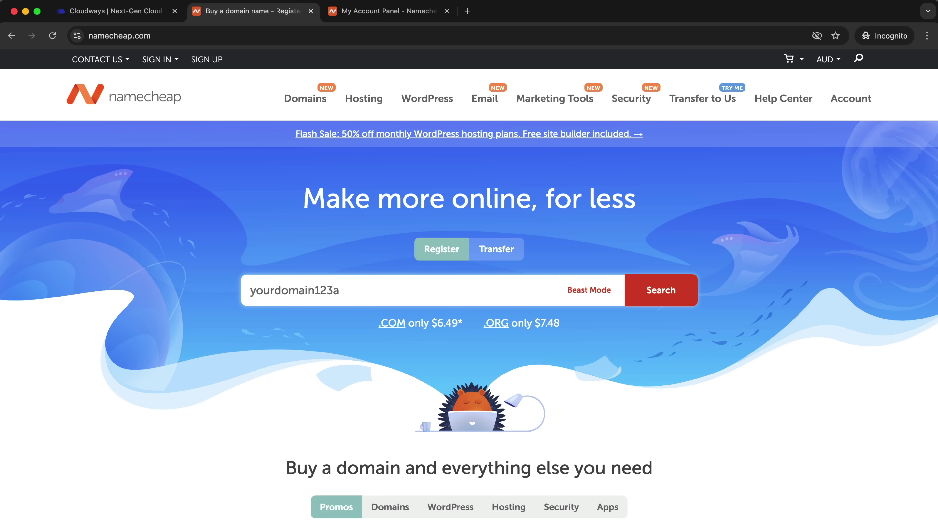
left_click(666, 308)
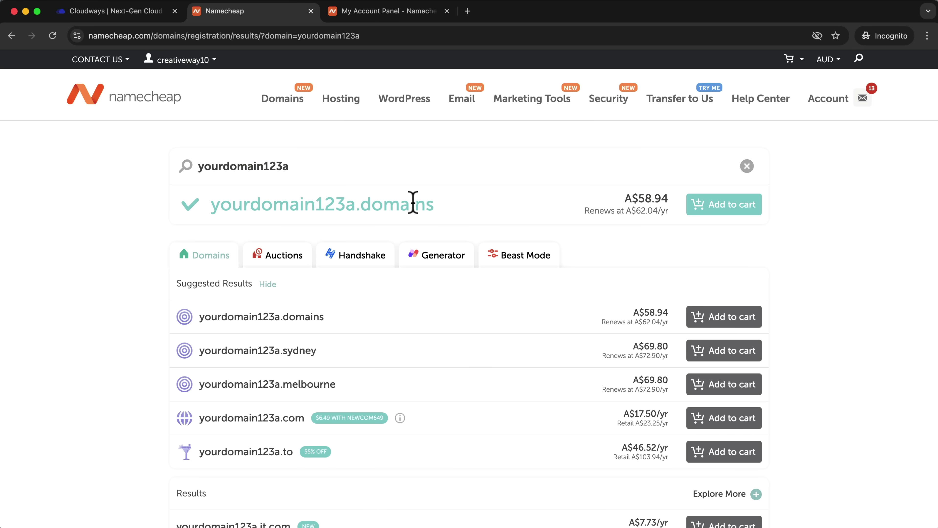
left_click(385, 11)
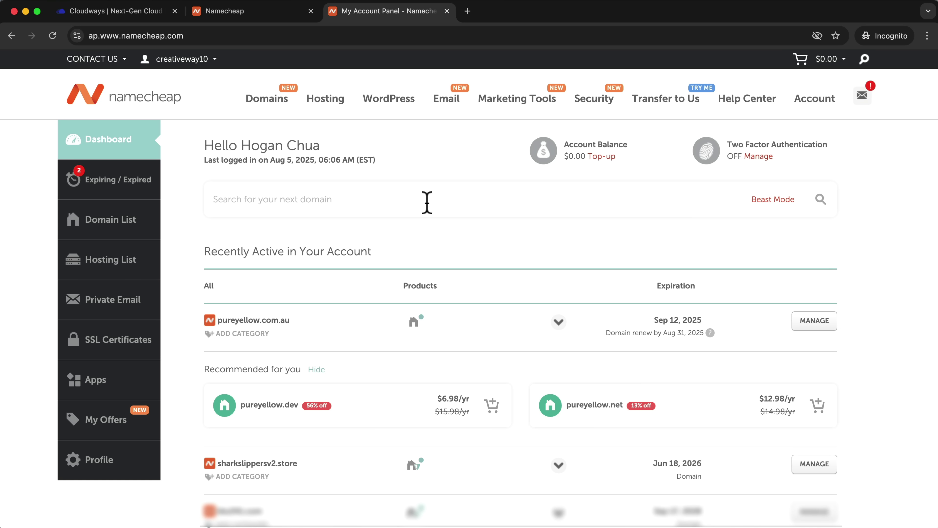
Step: Delete the @ and www A records for 167.99.75.100 from sharkslippersv2.store's Advanced DNS
left_click(811, 467)
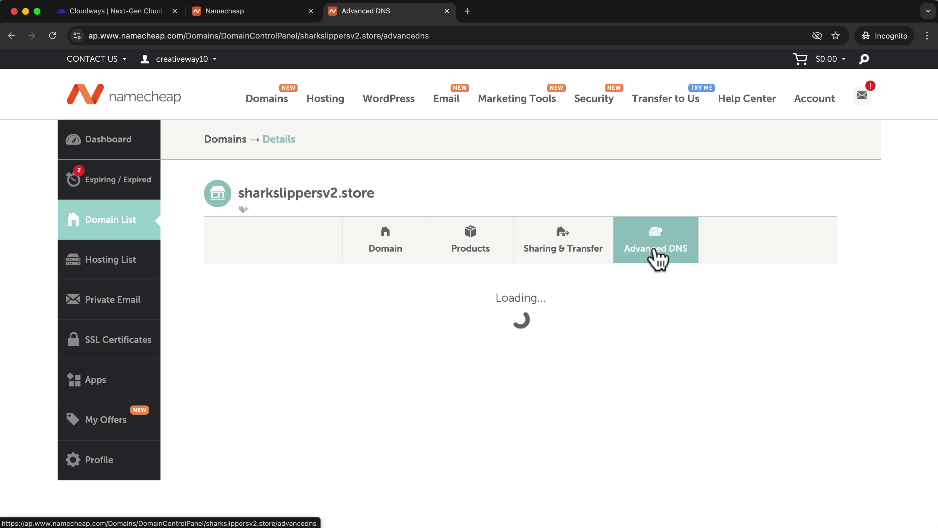
scroll(519, 329, "down", 2)
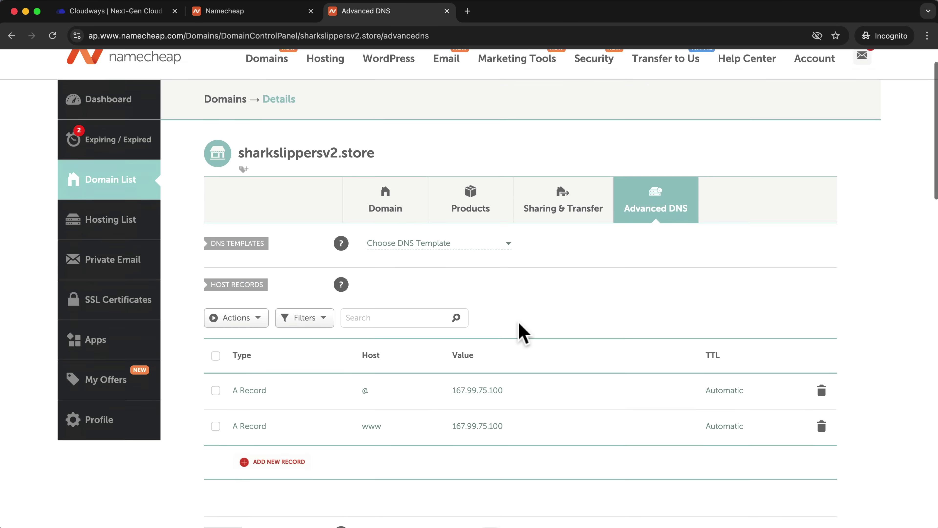
scroll(445, 349, "down", 1)
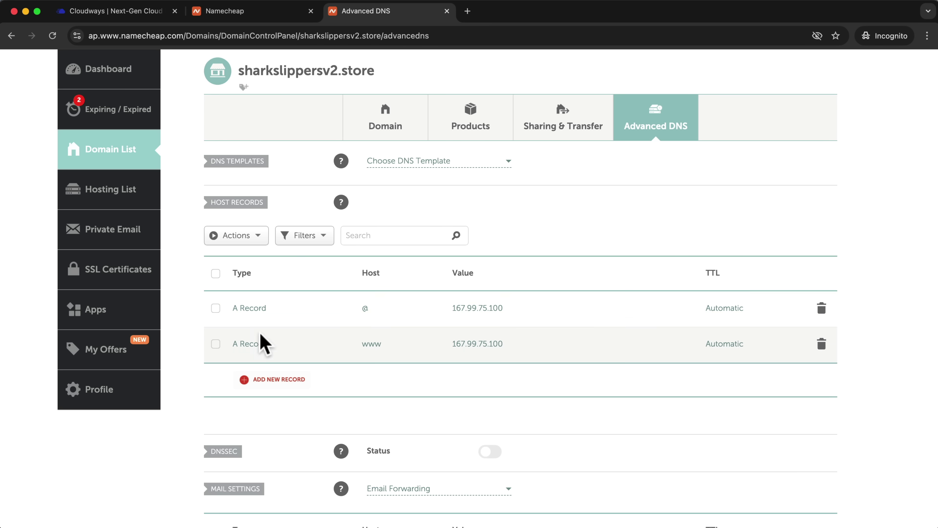
left_click(821, 309)
left_click(771, 359)
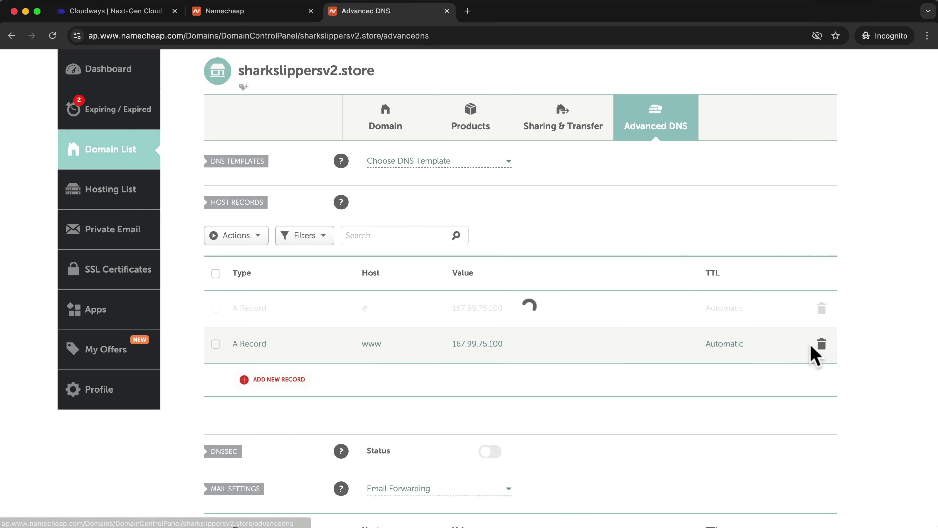
left_click(821, 308)
left_click(771, 359)
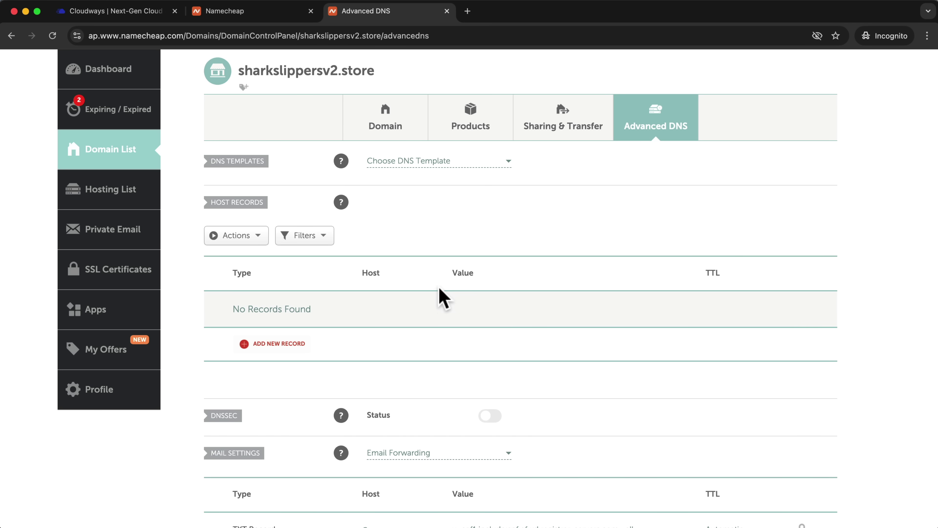
left_click(144, 16)
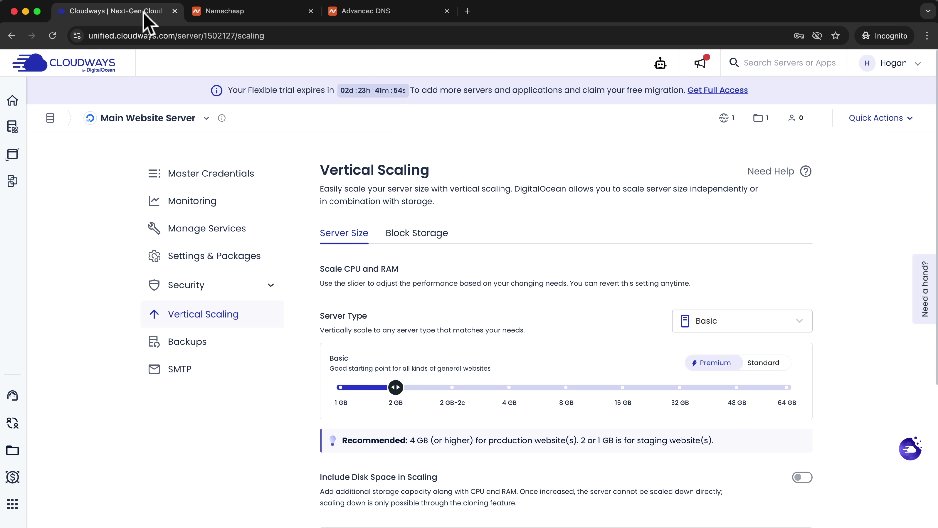
Step: Find Main Website Server's public IP 170.64.215.33 under Master Credentials
left_click(149, 118)
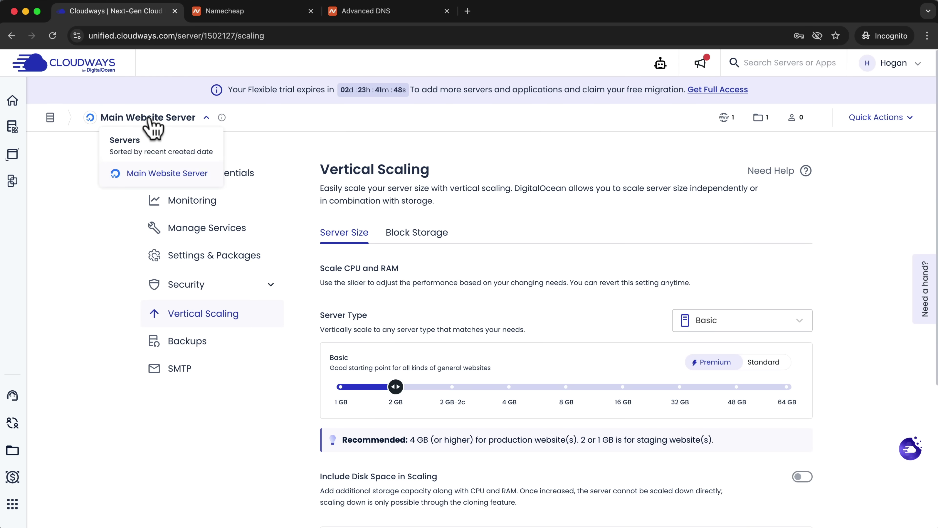
left_click(51, 122)
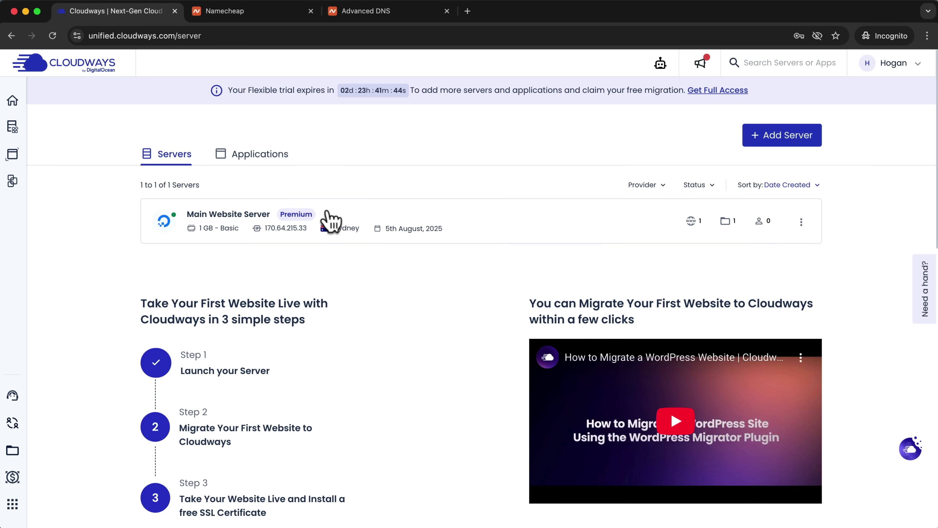
left_click(338, 221)
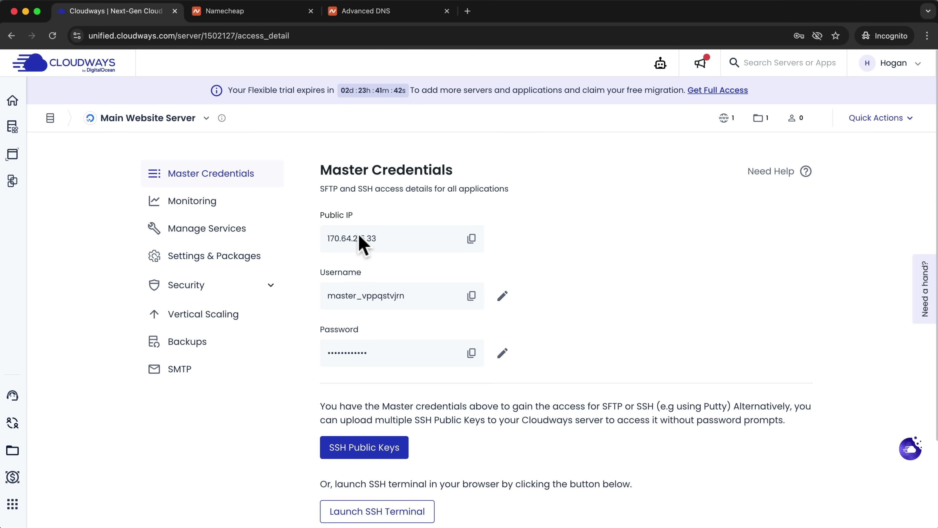
left_click_drag(320, 215, 355, 217)
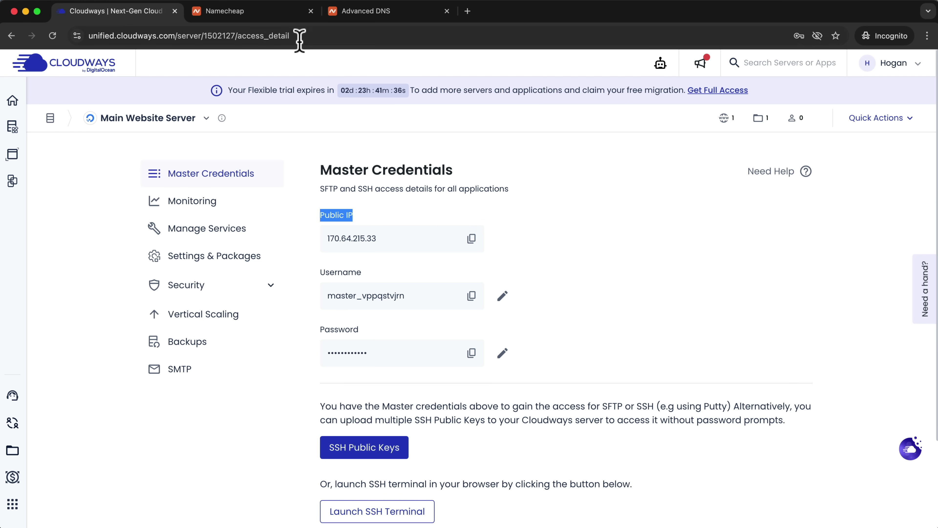
left_click(355, 12)
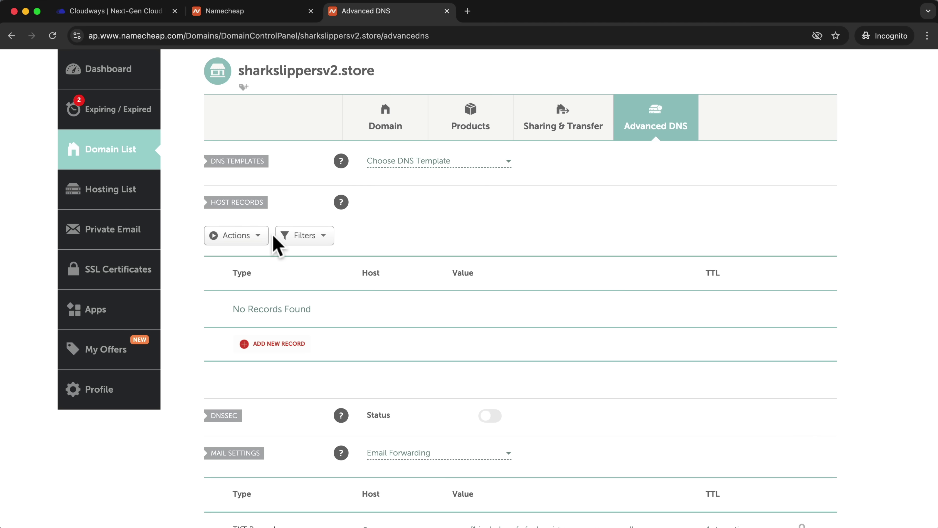
Step: Create and save an A record with host @, value 170.64.215.33 and TTL 1 min
scroll(275, 244, "down", 1)
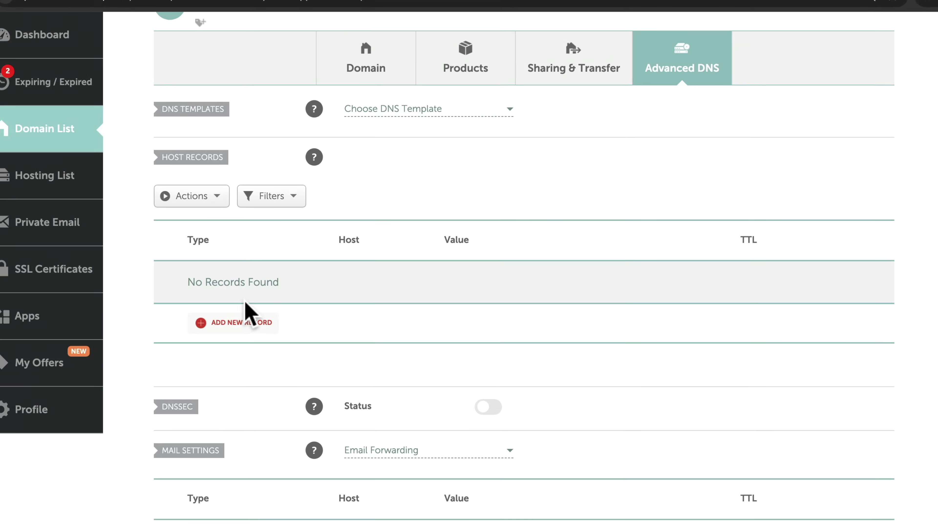
left_click(242, 323)
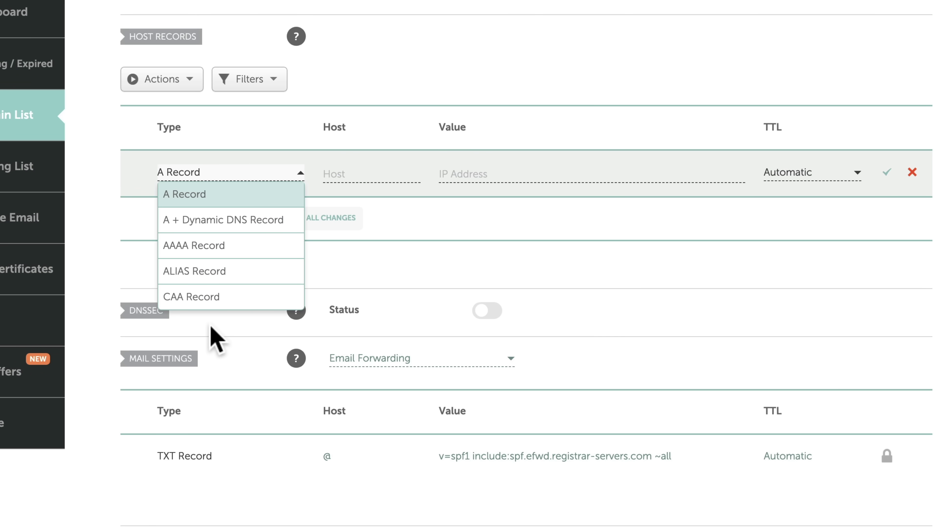
left_click(202, 196)
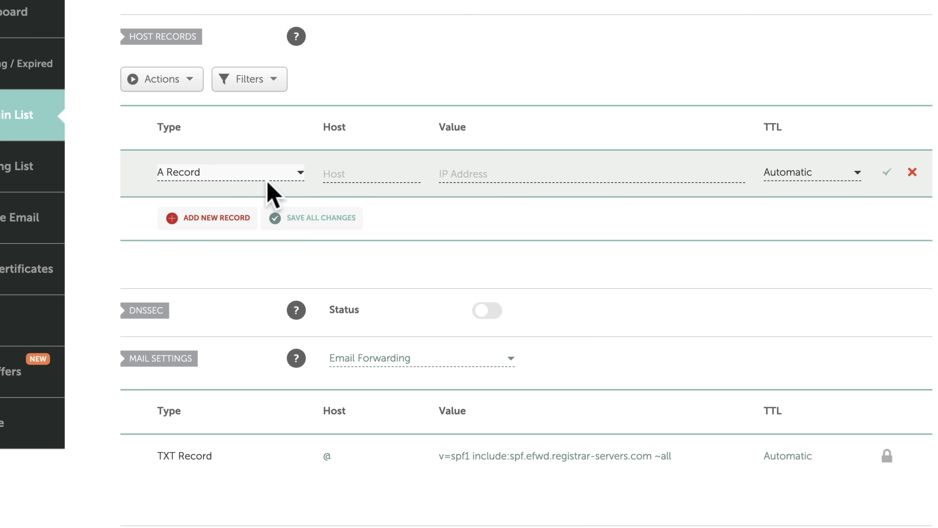
left_click(339, 173)
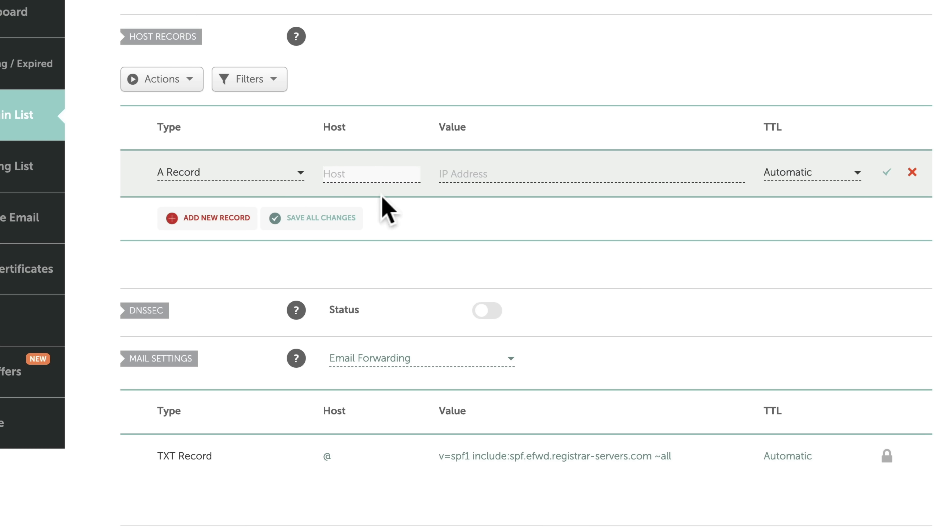
type("@")
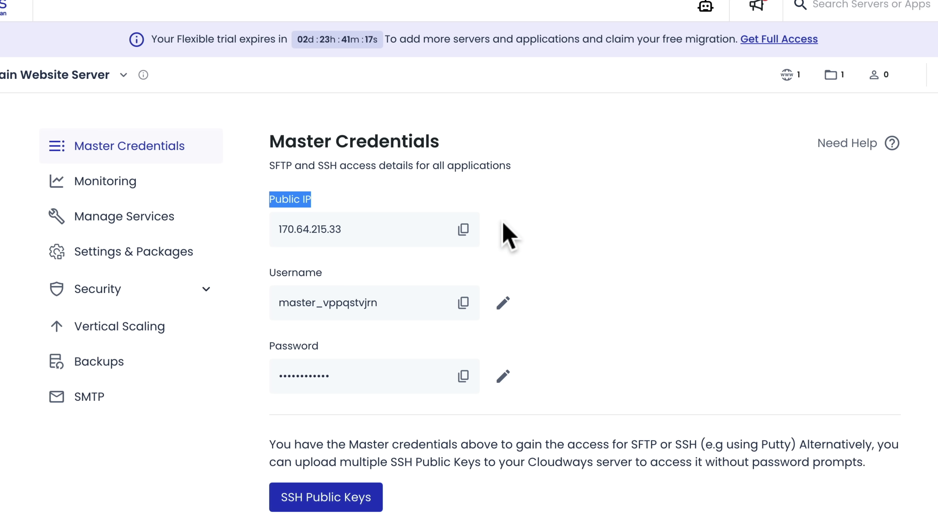
left_click(463, 229)
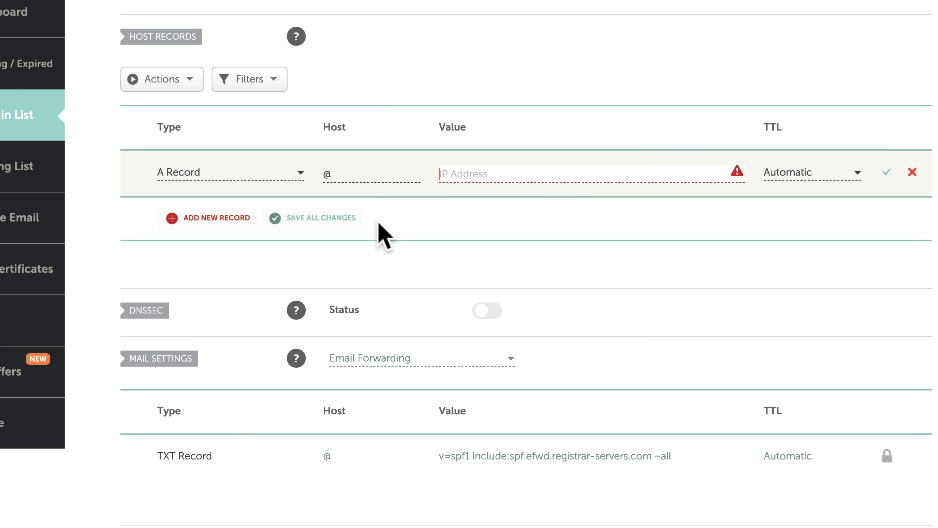
left_click(488, 175)
key("ctrl+v")
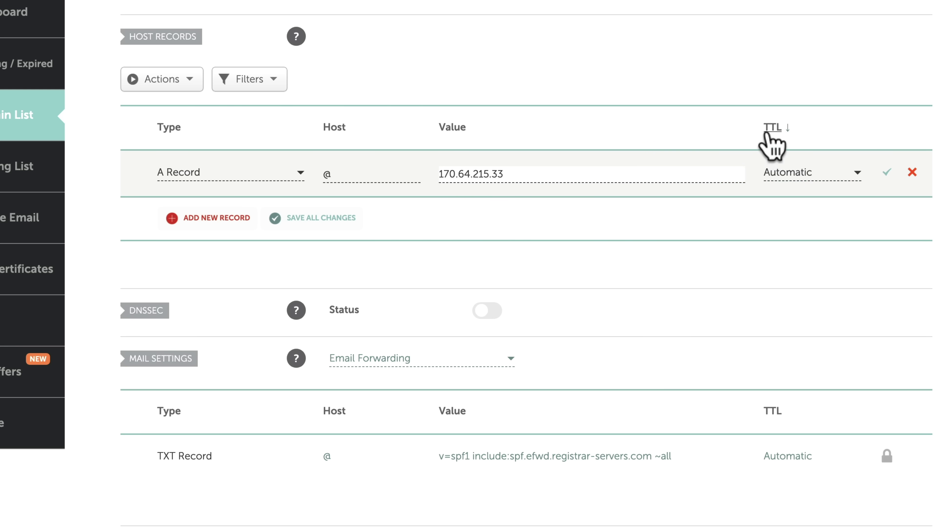
left_click(804, 175)
scroll(808, 288, "down", 1)
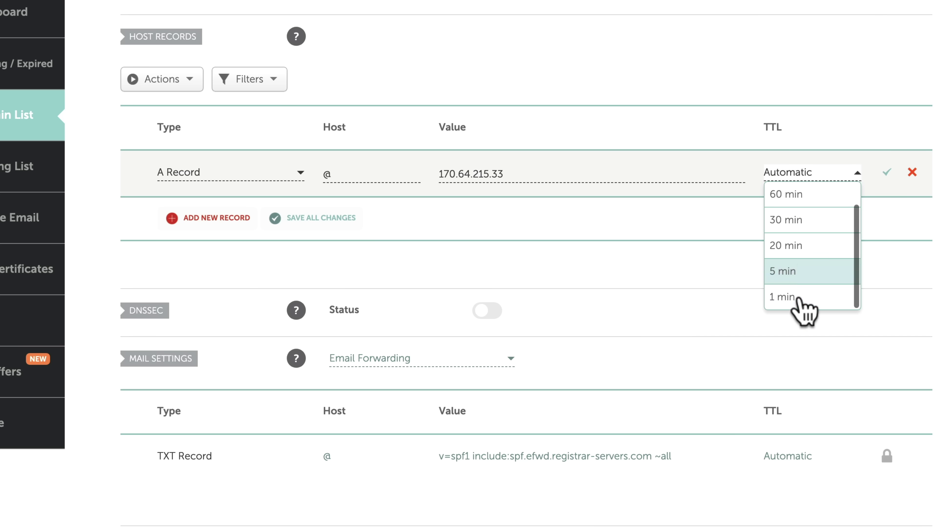
left_click(808, 302)
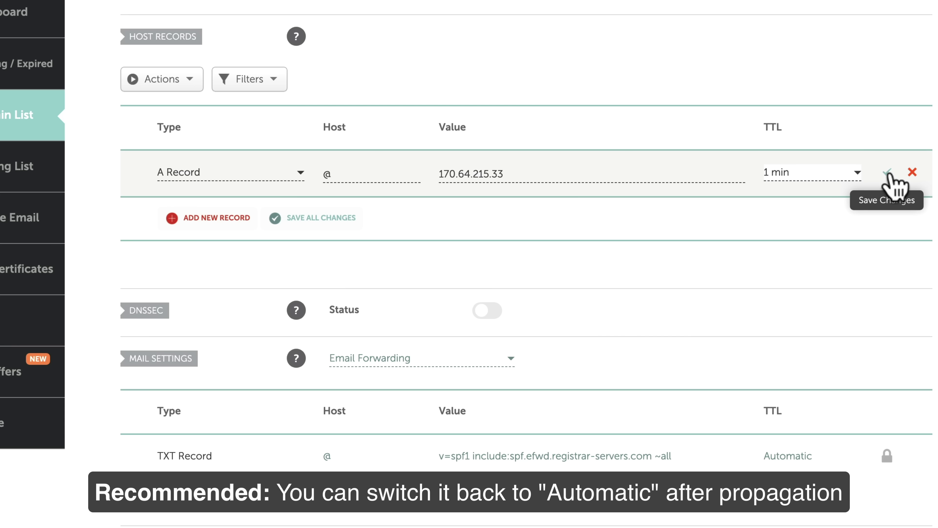
left_click(887, 172)
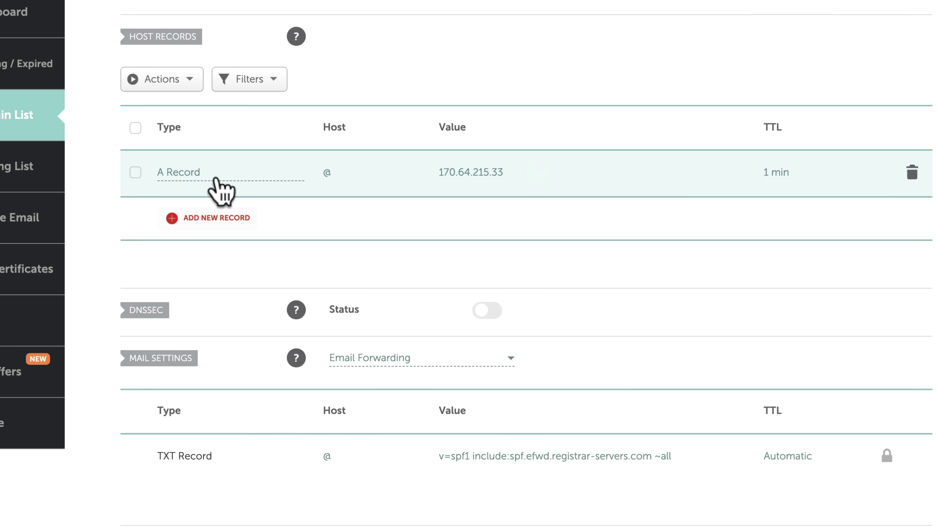
Step: Create and save an A record with host www, value 170.64.215.33 and TTL 1 min
left_click(181, 217)
left_click(199, 242)
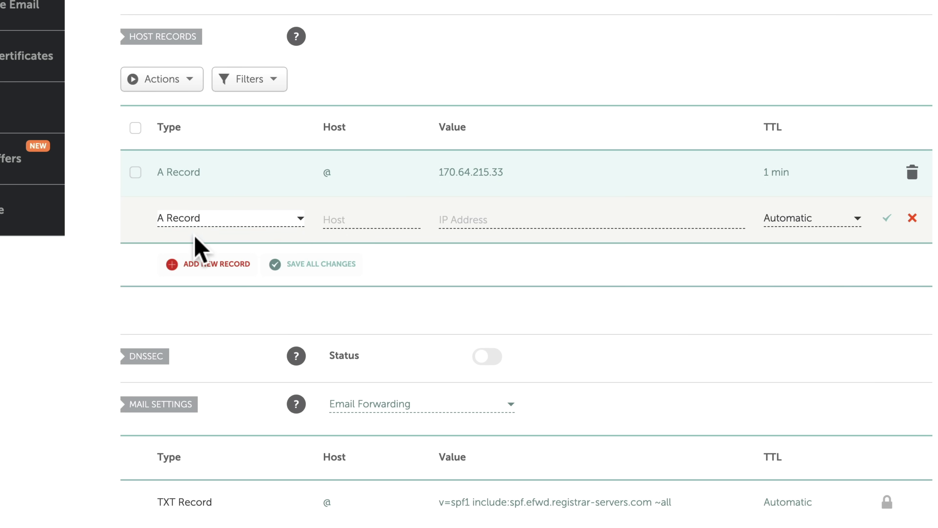
left_click(343, 218)
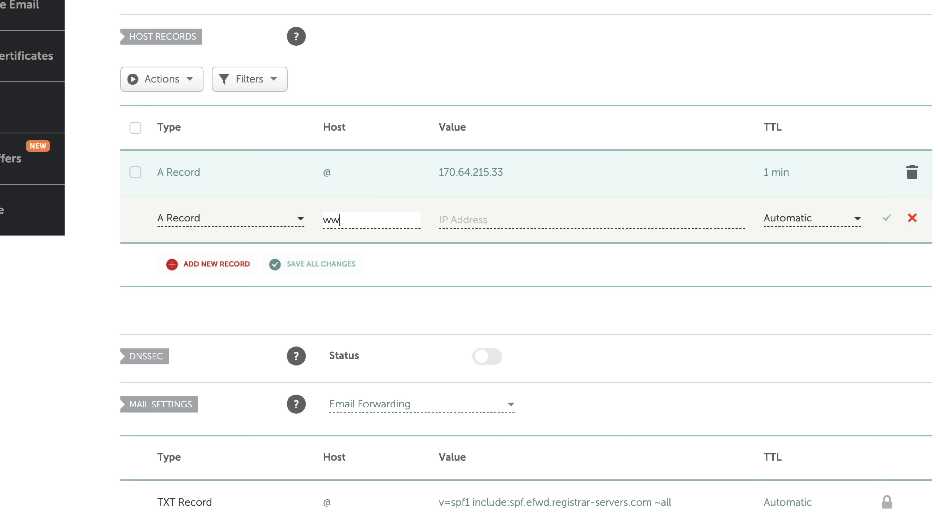
type("www")
scroll(488, 178, "down", 3)
left_click(458, 133)
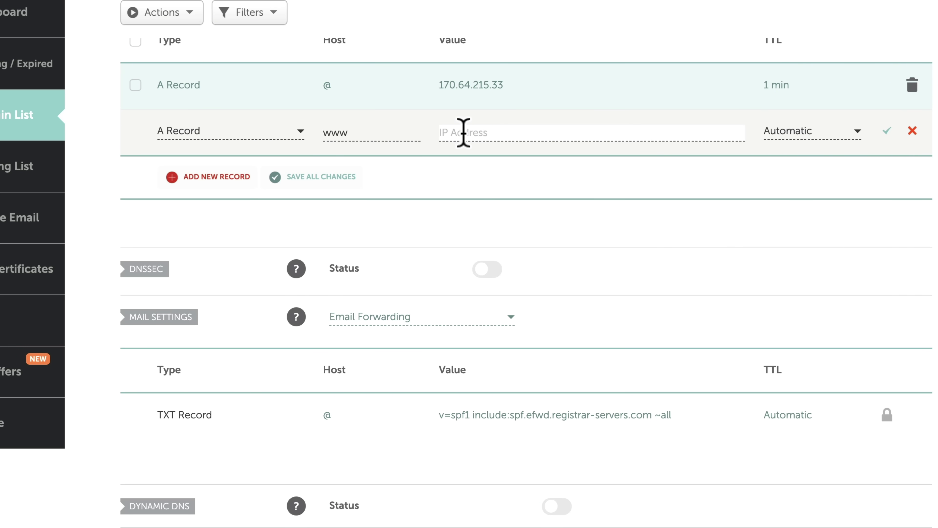
key("ctrl+v")
left_click(807, 134)
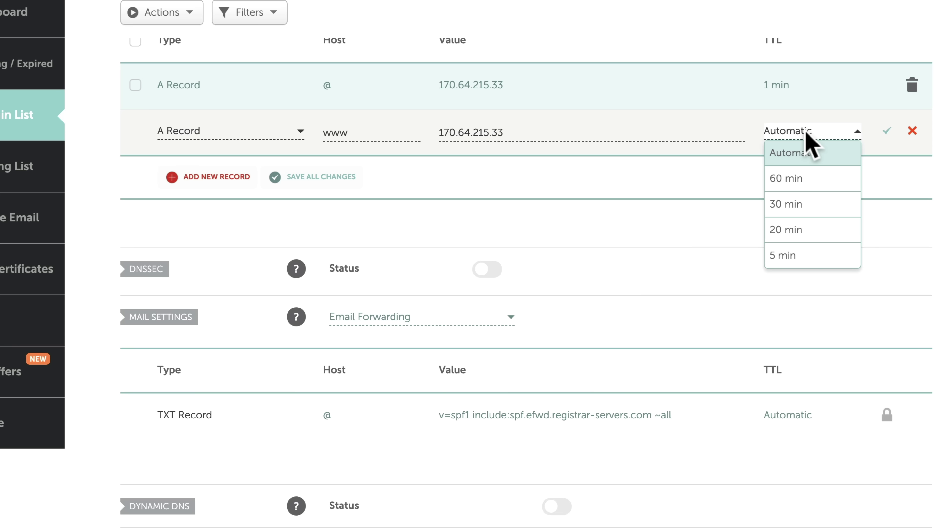
scroll(794, 258, "down", 2)
left_click(793, 266)
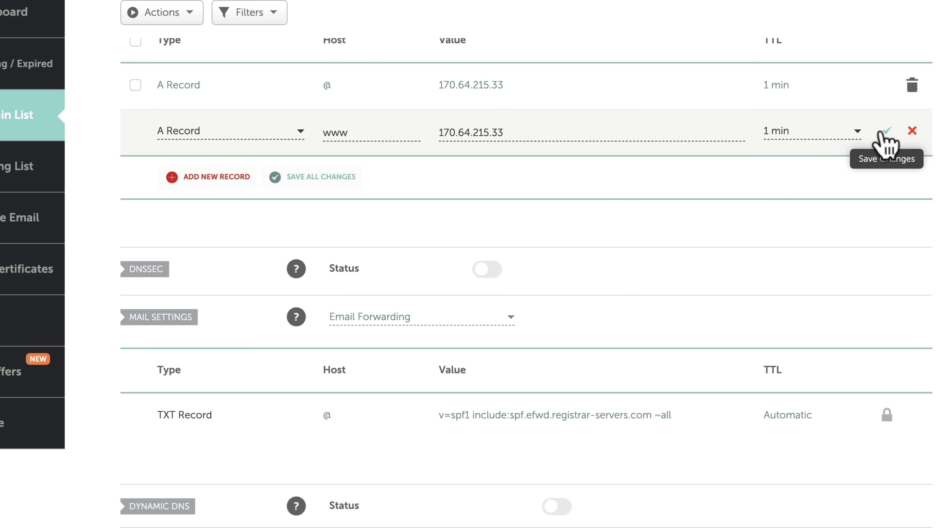
left_click(885, 132)
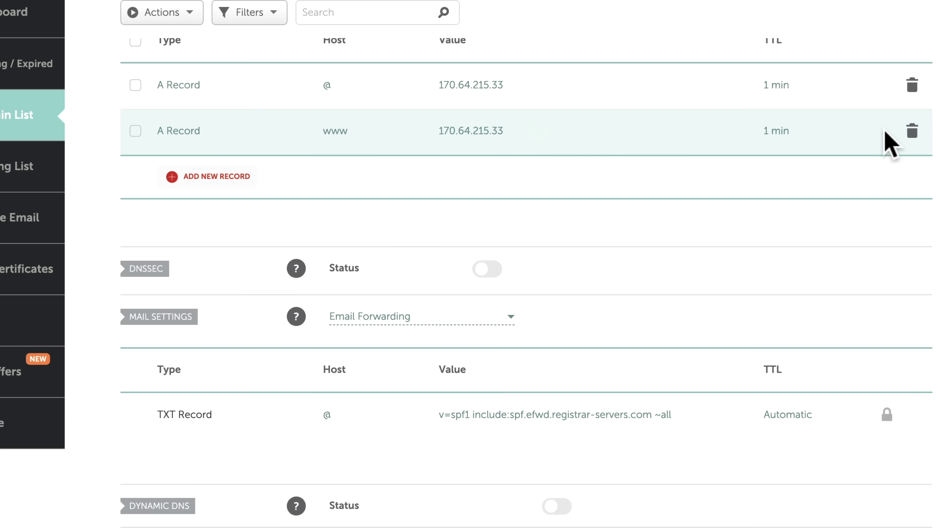
scroll(890, 142, "up", 3)
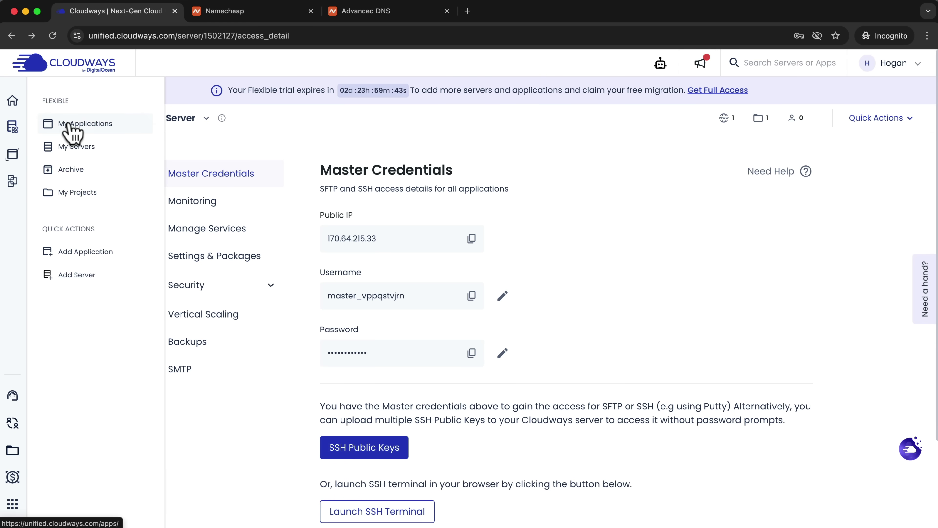
Step: Open Domain Management for the Your Domain Name WordPress app and begin adding a domain
left_click(73, 128)
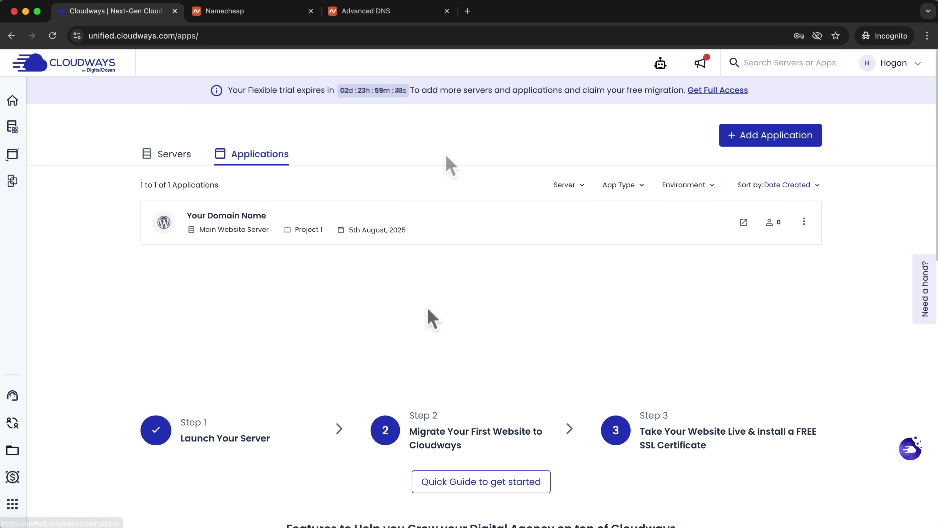
left_click(281, 222)
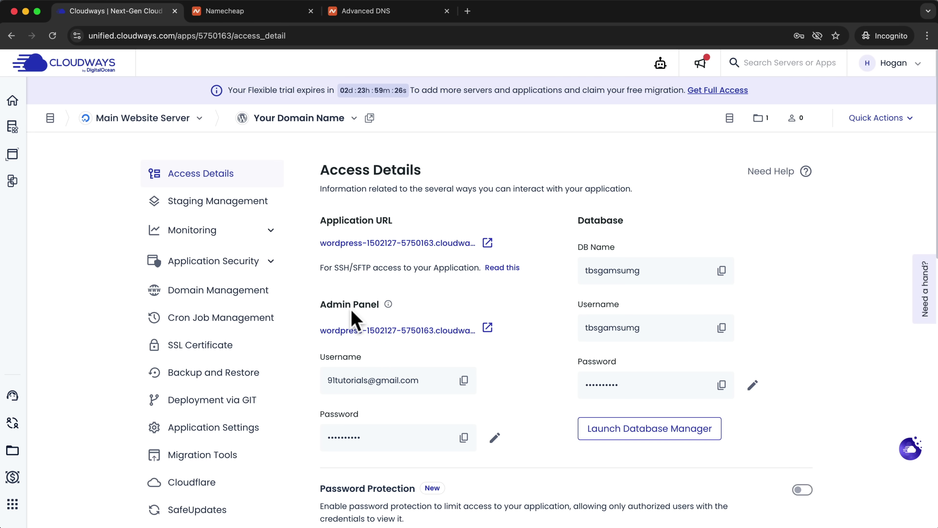
left_click(196, 296)
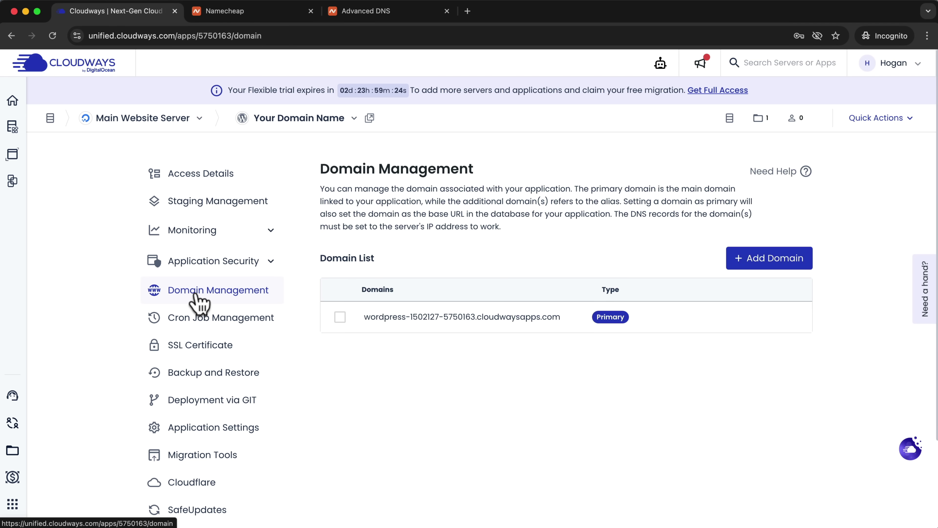
left_click(749, 268)
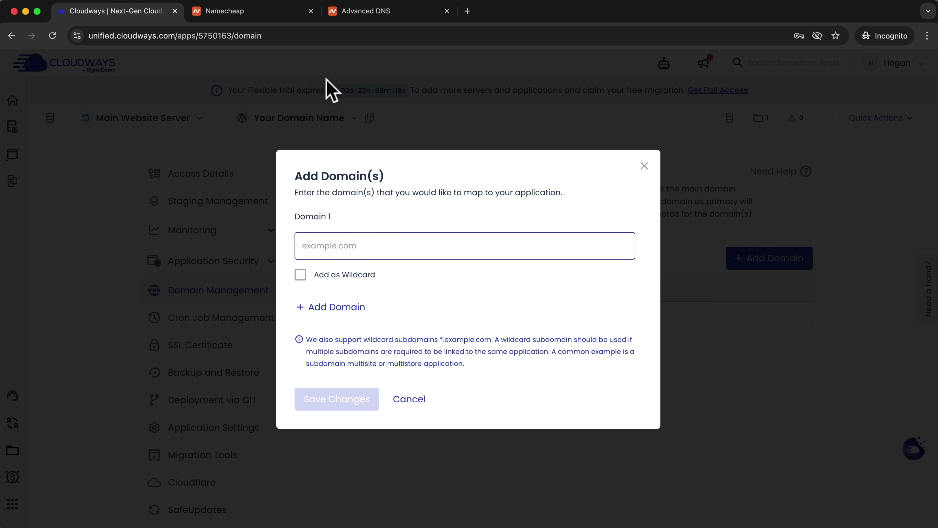
Step: Copy sharkslippersv2.store from Namecheap into the add-domain form and save it
left_click(360, 13)
scroll(360, 148, "up", 5)
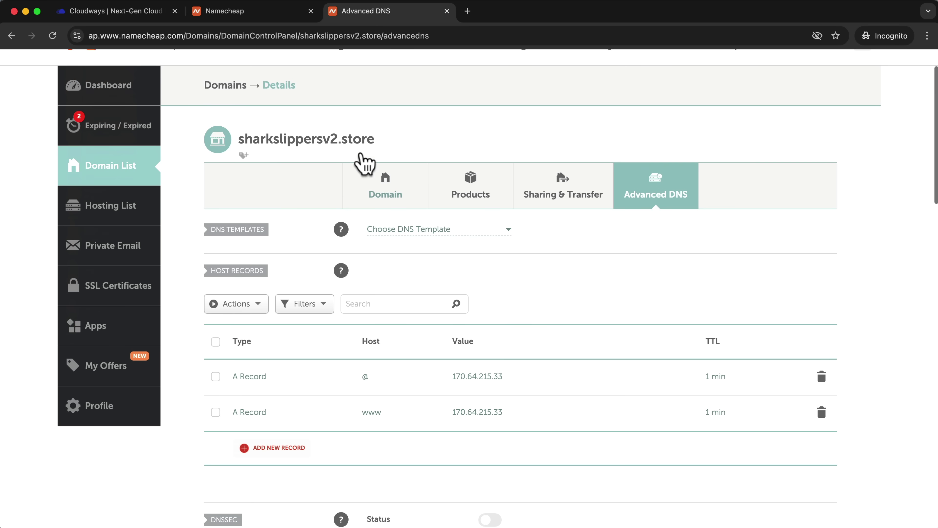
left_click_drag(373, 139, 238, 138)
right_click(238, 138)
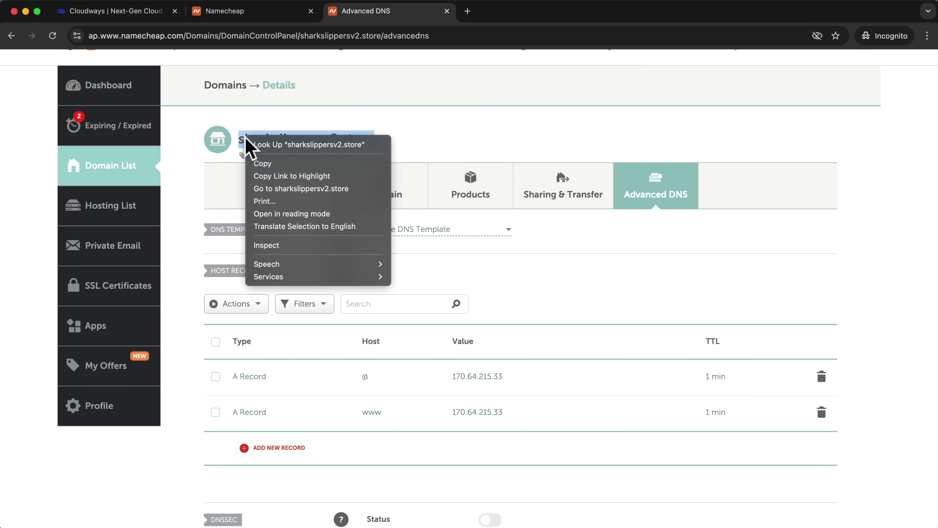
left_click(272, 161)
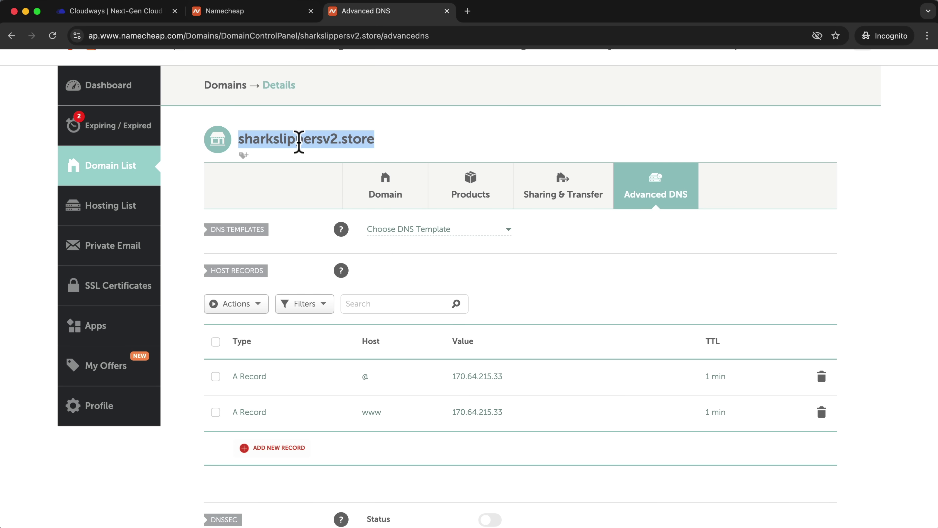
left_click(162, 11)
left_click(391, 228)
key("super+v")
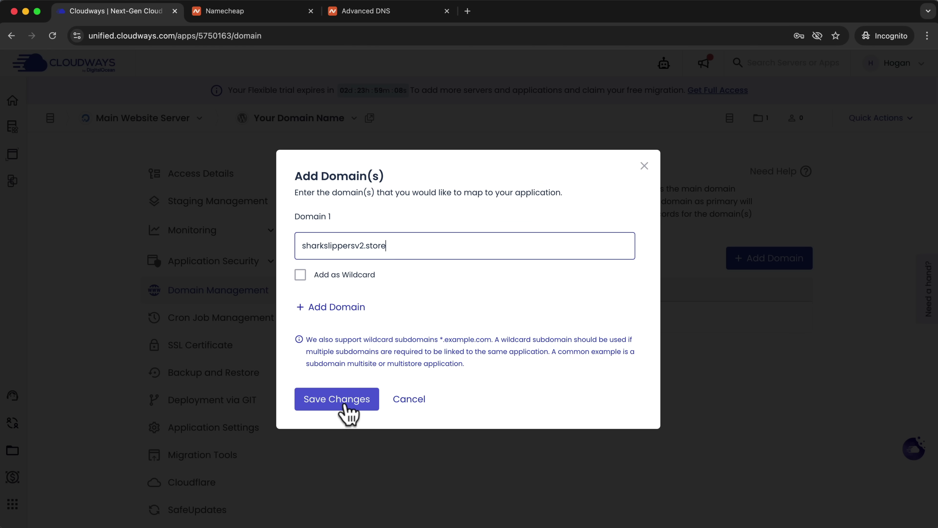
left_click(349, 408)
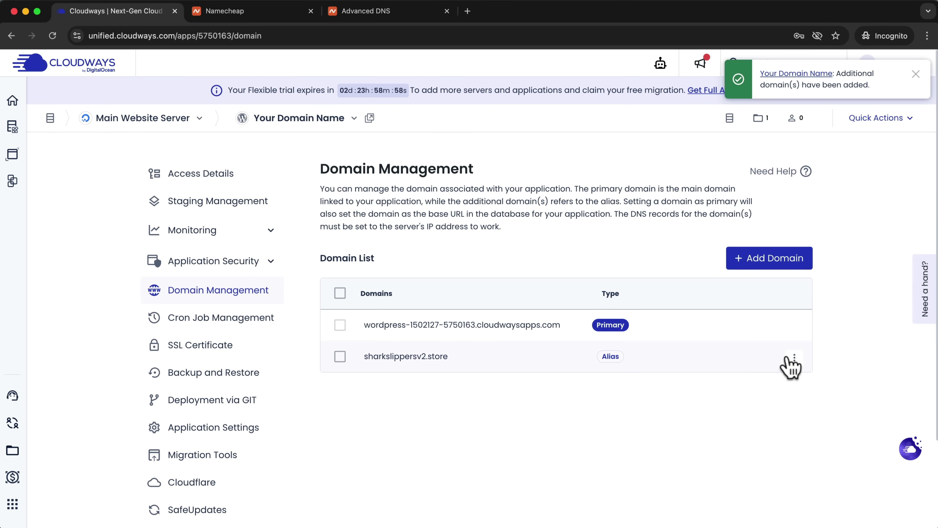
Step: Set sharkslippersv2.store as the app's primary domain
left_click(794, 357)
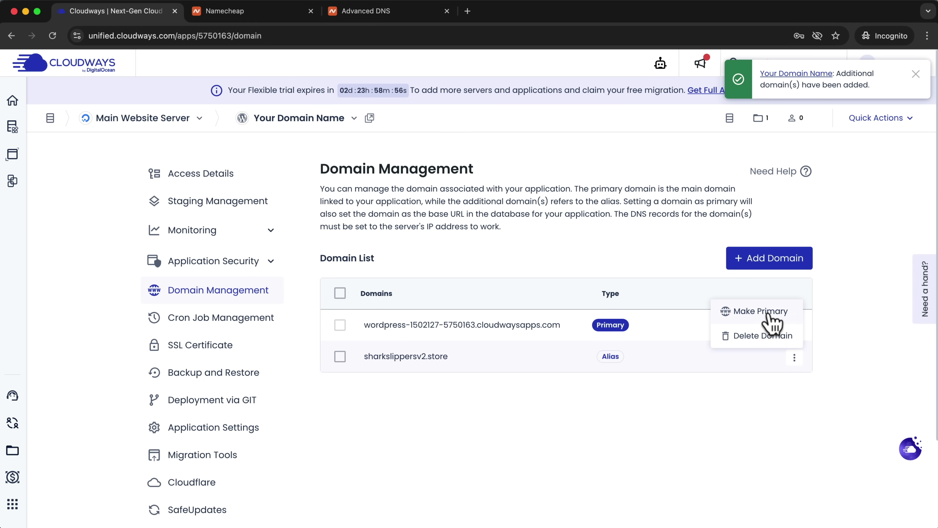
left_click(769, 314)
left_click(351, 349)
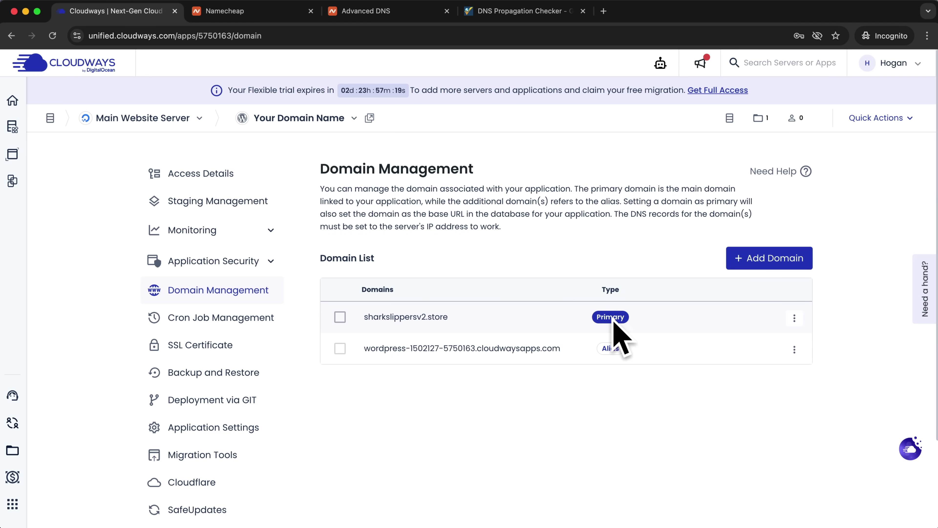
Step: Copy the sharkslippersv2.store domain name from Cloudways' Domain Management
left_click_drag(428, 316, 366, 316)
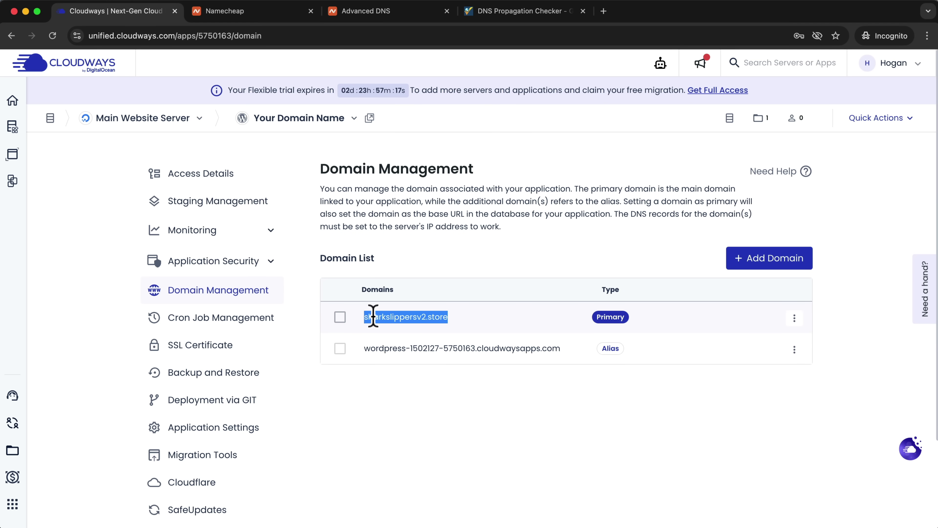
right_click(373, 317)
left_click(389, 339)
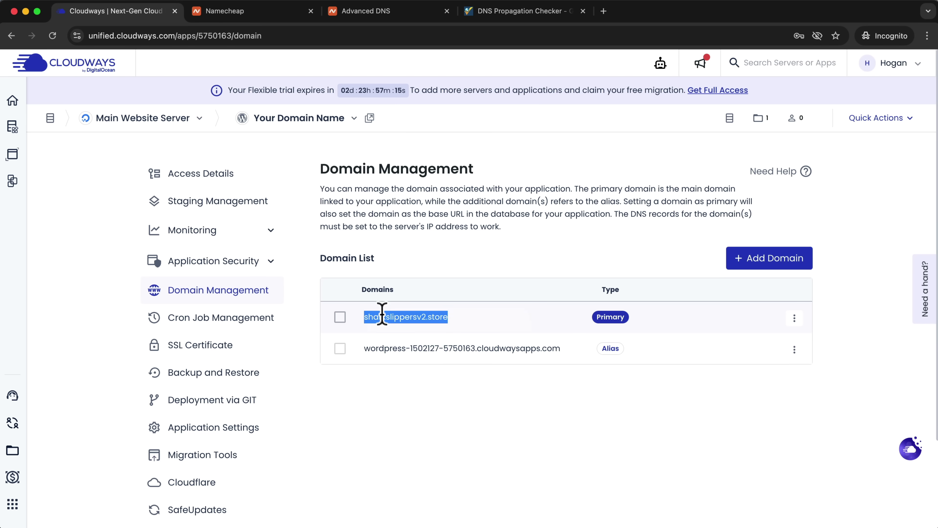
Step: Run a whatsmydns.net A-record lookup for sharkslippersv2.store and review the worldwide results
left_click(534, 12)
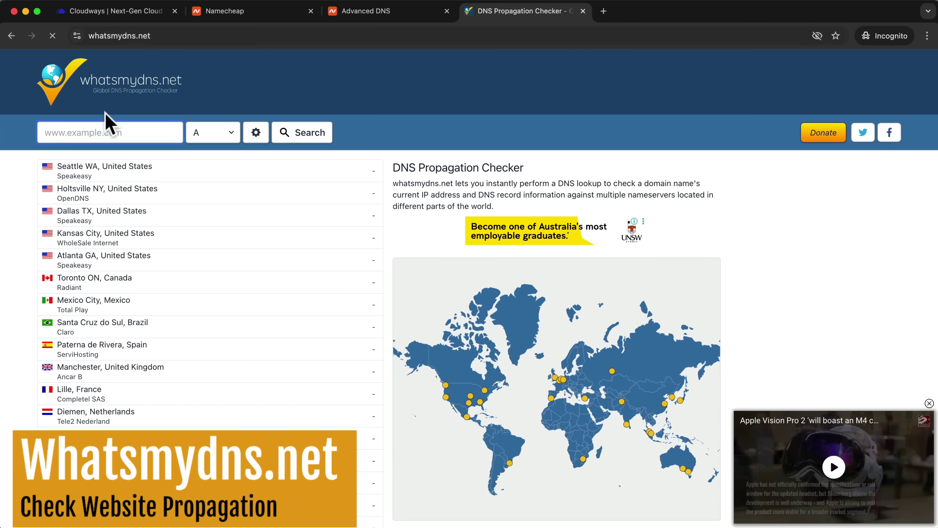
right_click(77, 132)
left_click(120, 246)
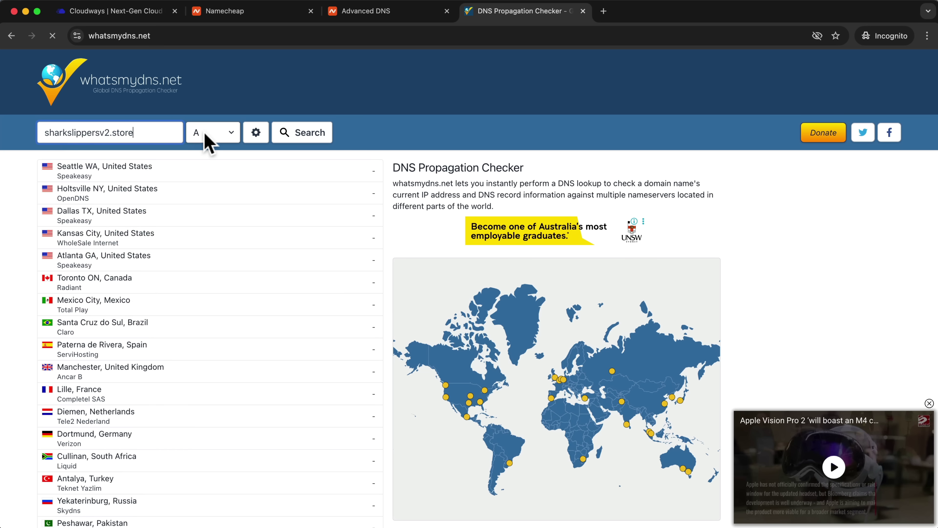
left_click(307, 140)
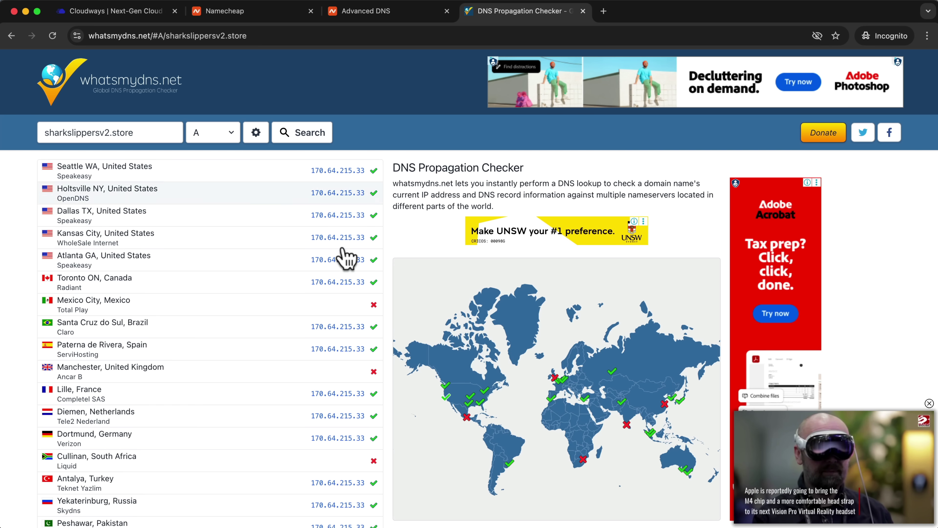
scroll(335, 289, "down", 6)
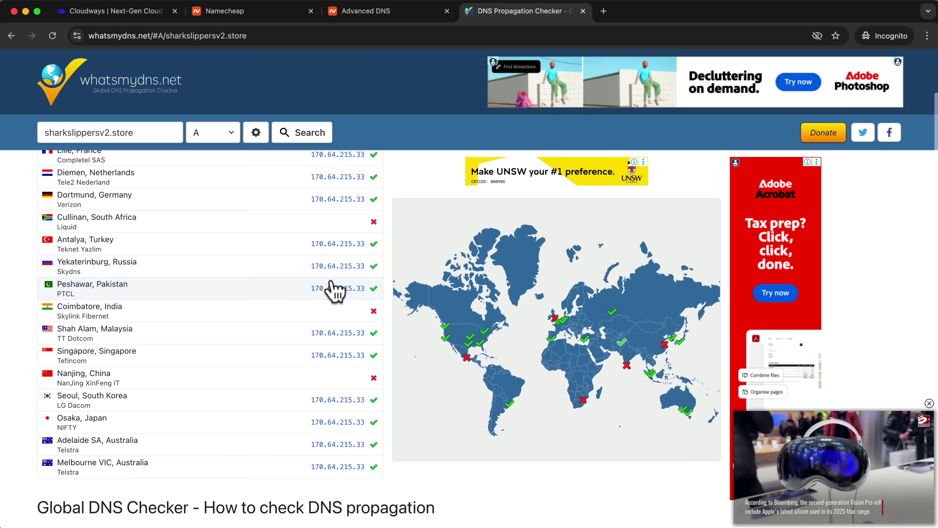
scroll(332, 288, "up", 6)
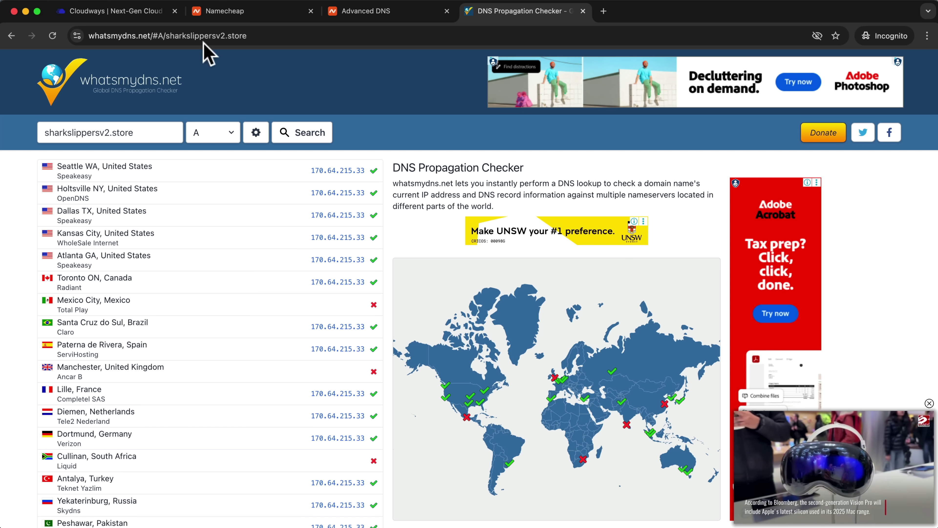
Step: Copy the server's public IP 170.64.215.33 from Master Credentials and compare it with the whatsmydns results
left_click(145, 14)
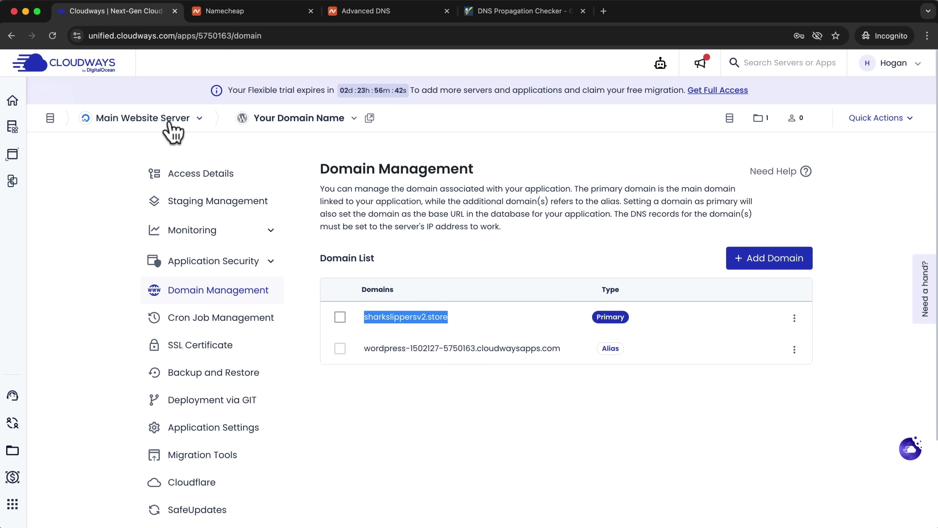
left_click(729, 118)
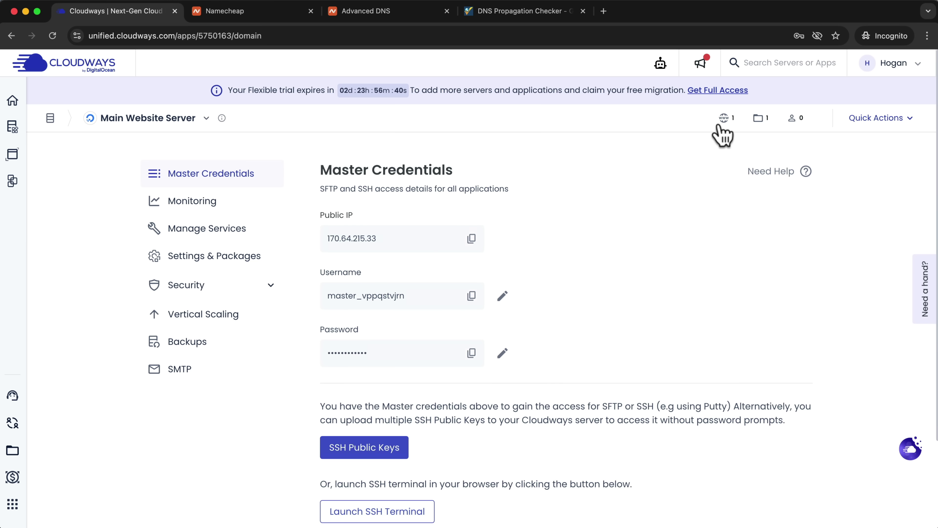
left_click(471, 239)
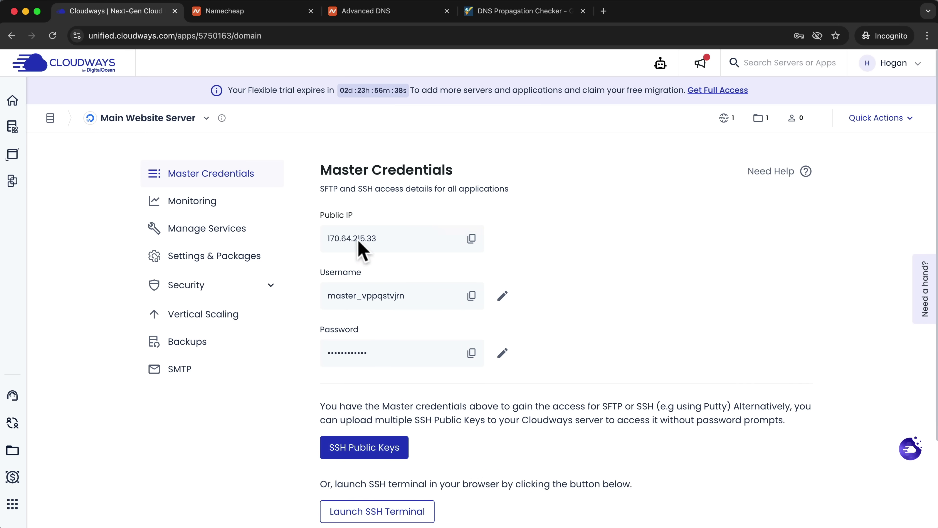
left_click(499, 13)
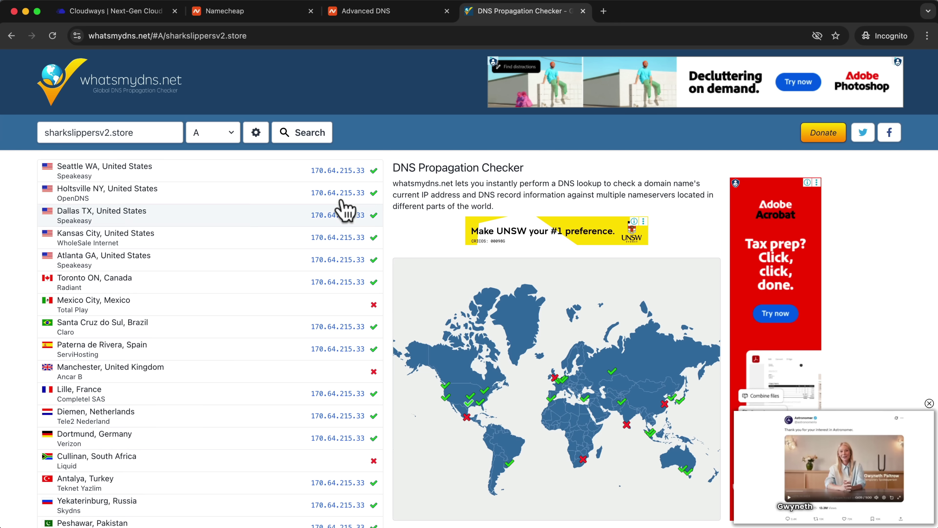
scroll(340, 212, "down", 3)
scroll(337, 217, "down", 6)
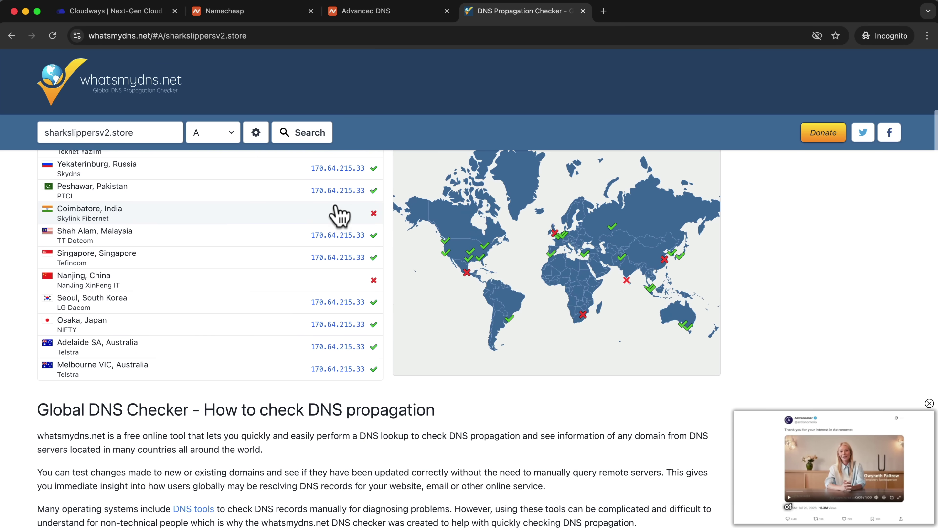
scroll(335, 216, "up", 2)
scroll(357, 285, "up", 8)
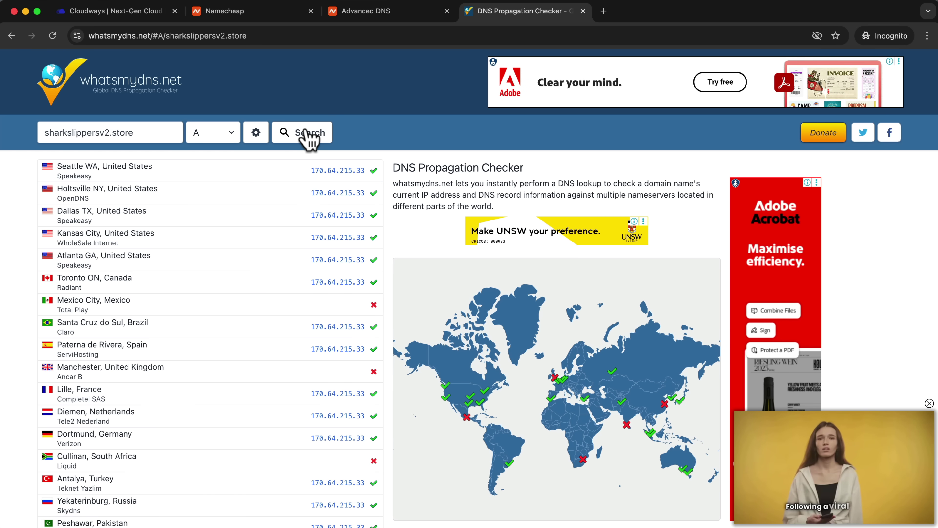
Step: Reopen the WordPress app's Domain Management page from the server's Applications panel
left_click(140, 15)
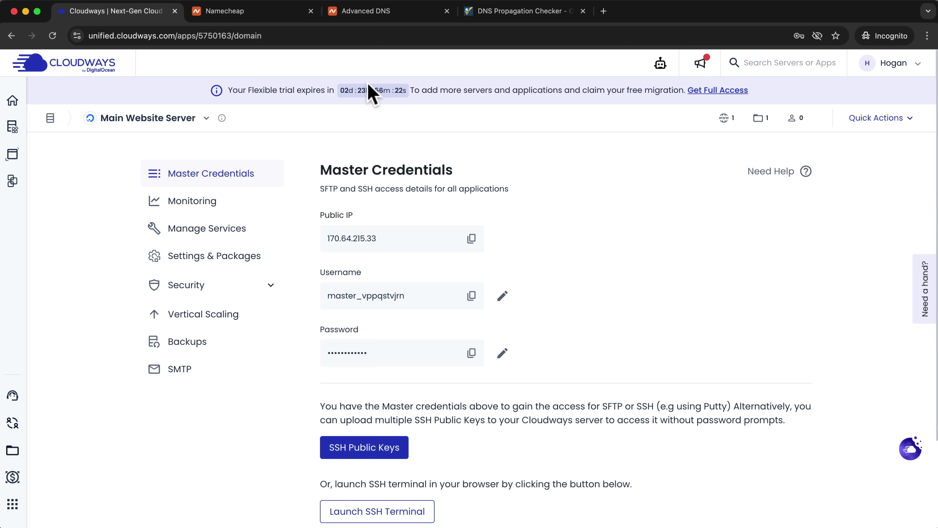
left_click(722, 121)
left_click(801, 146)
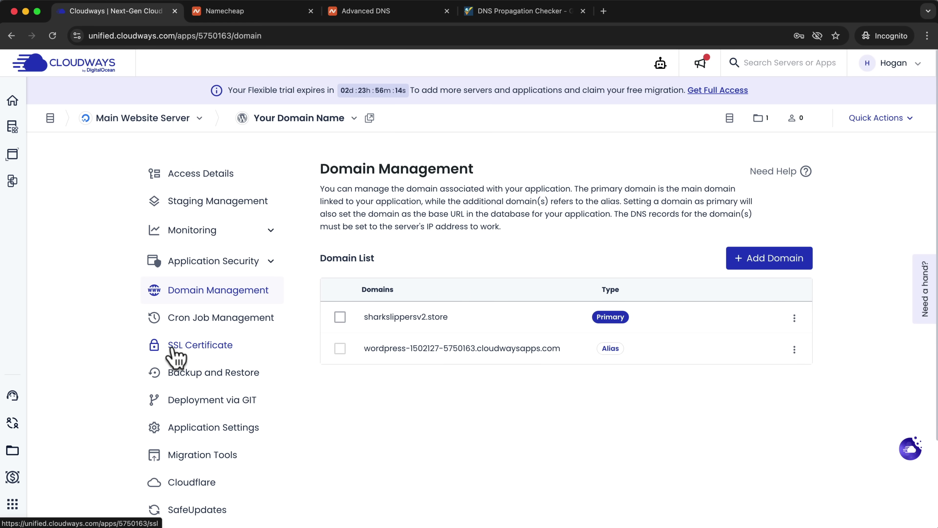
Step: Install a Let's Encrypt certificate for sharkslippersv2.store using the account e-mail address
left_click(179, 347)
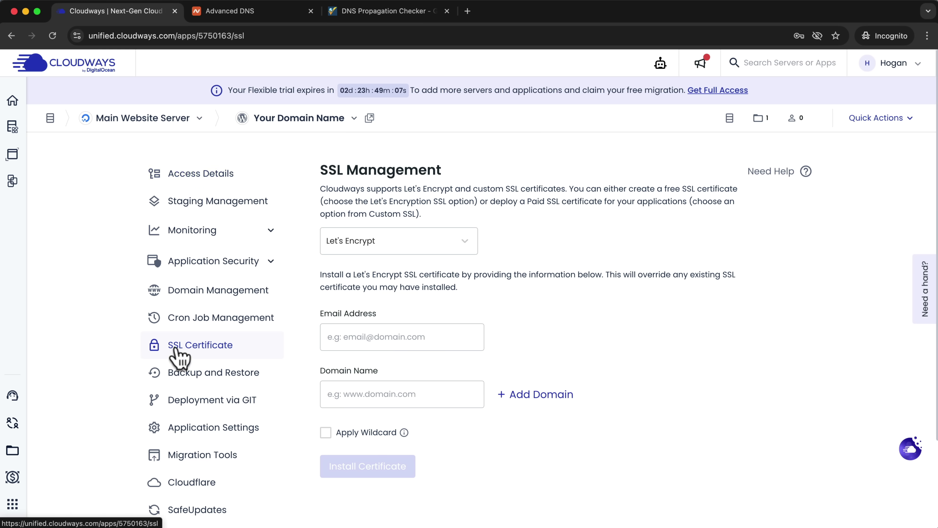
left_click(351, 337)
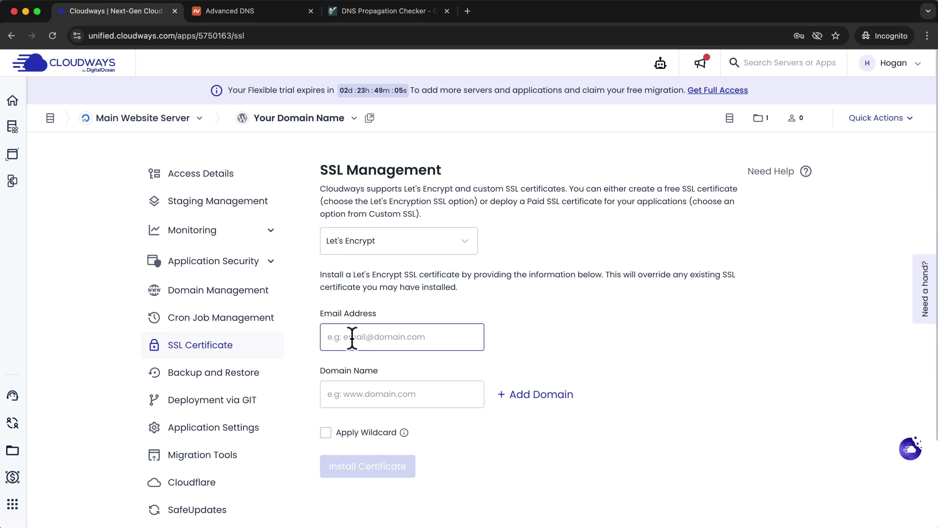
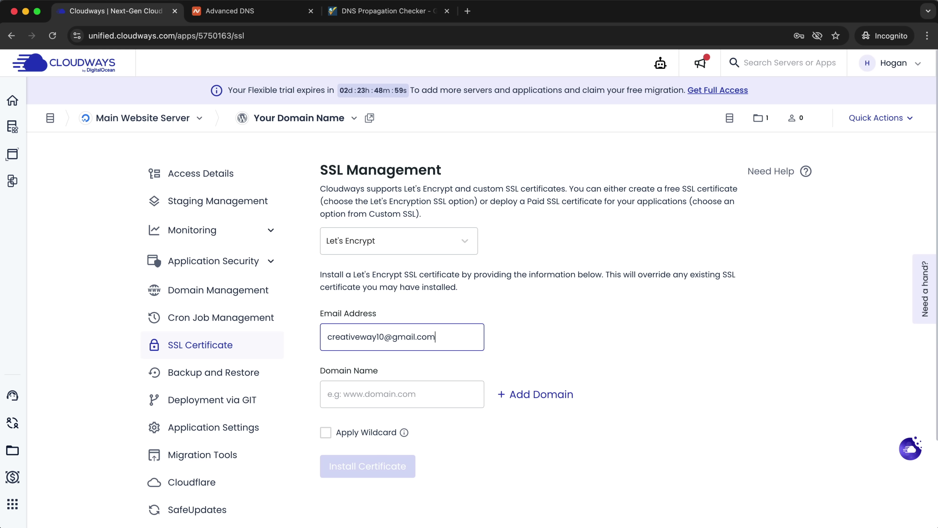
left_click(369, 388)
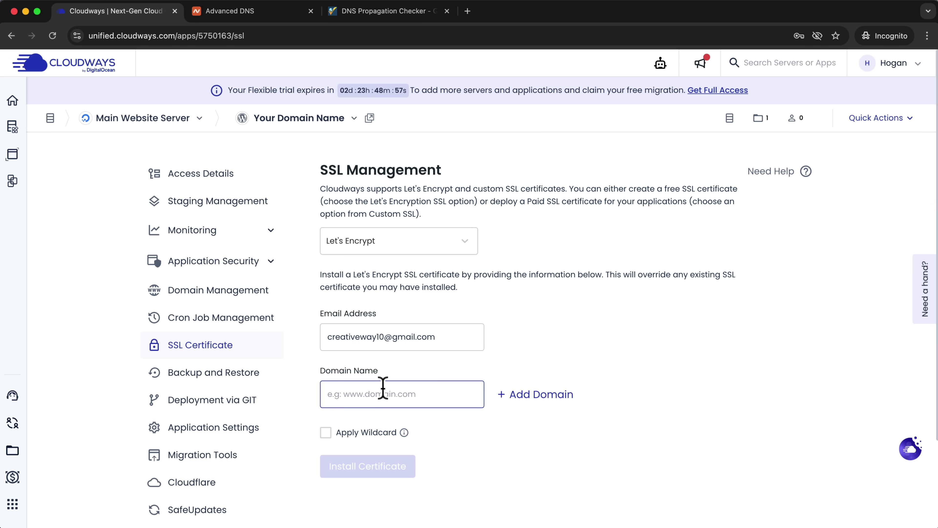
type("sharkslippersv2.store")
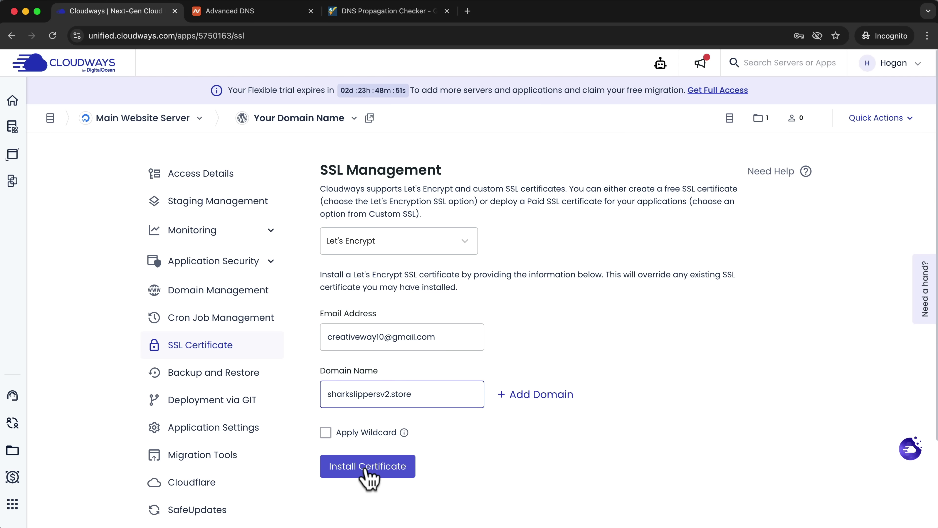
left_click(368, 467)
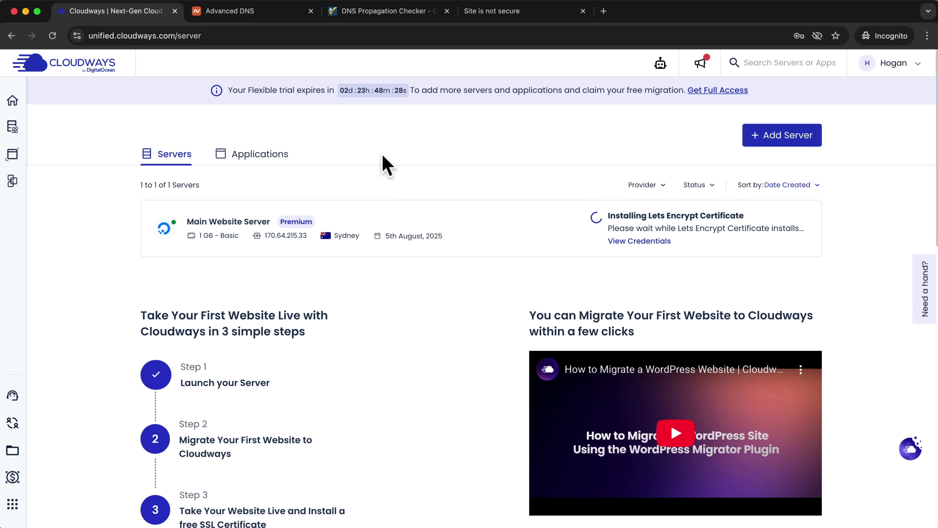
Step: Check the site's HTTPS warning while the certificate installation completes
left_click(495, 13)
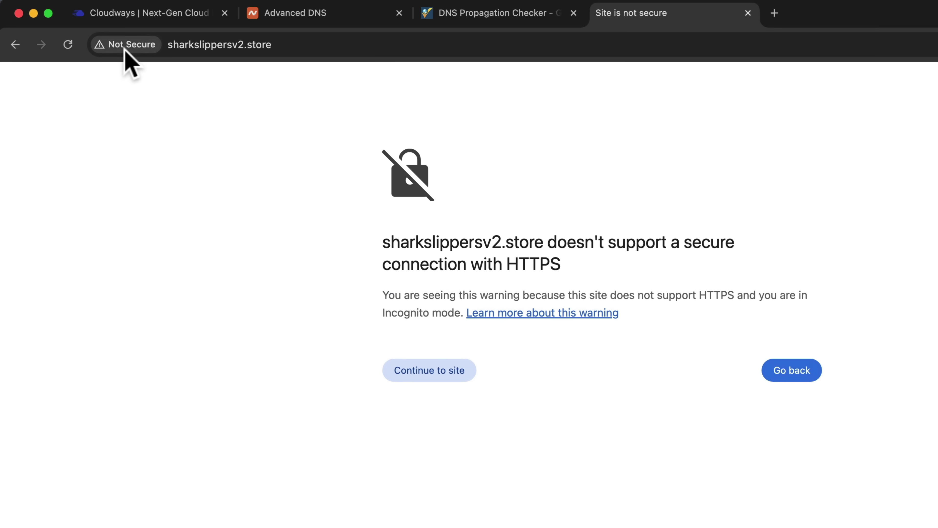
left_click(122, 22)
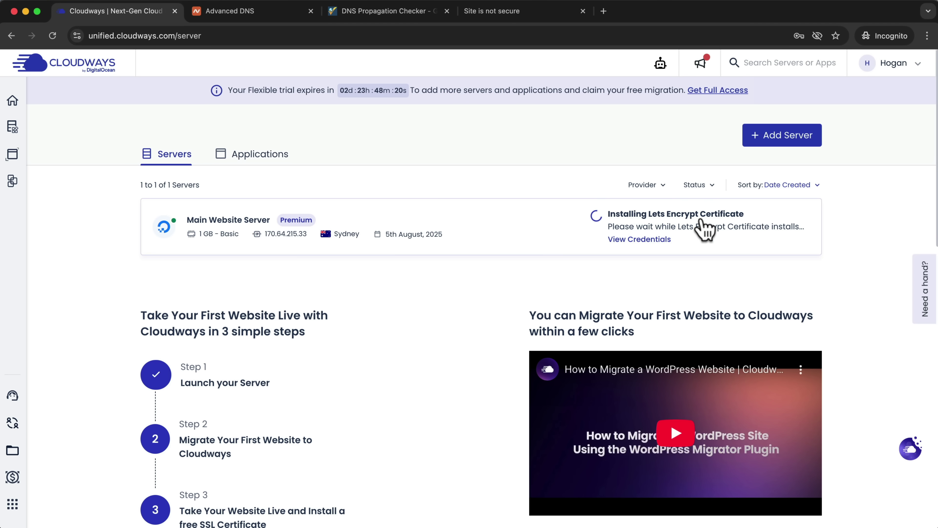
left_click(495, 12)
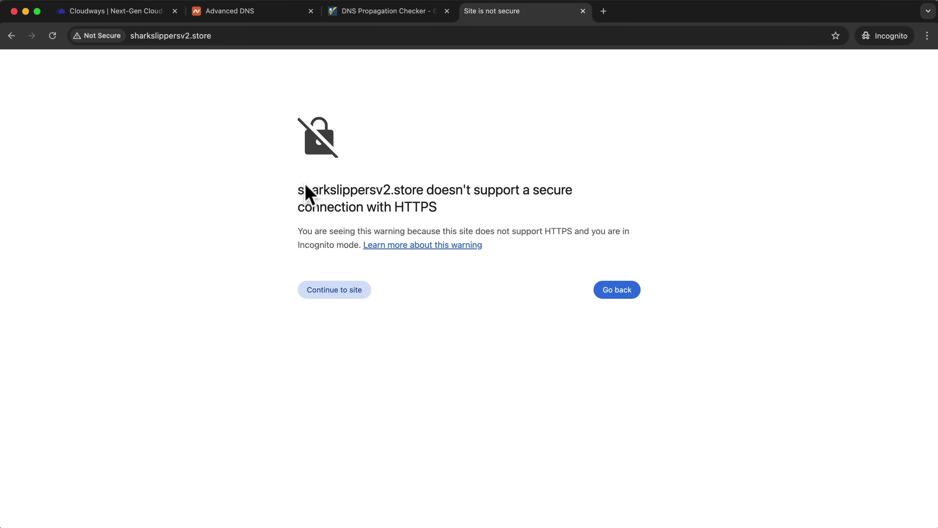
left_click_drag(434, 207, 402, 208)
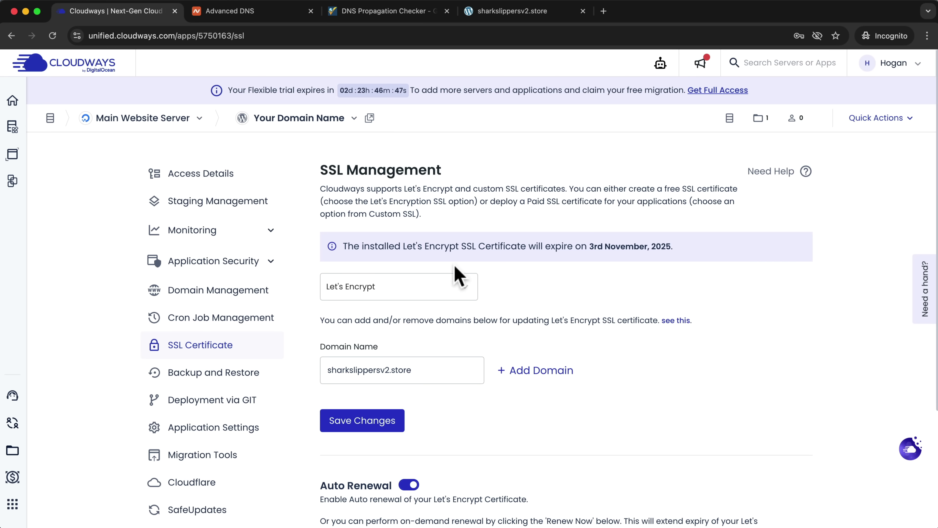
left_click(499, 13)
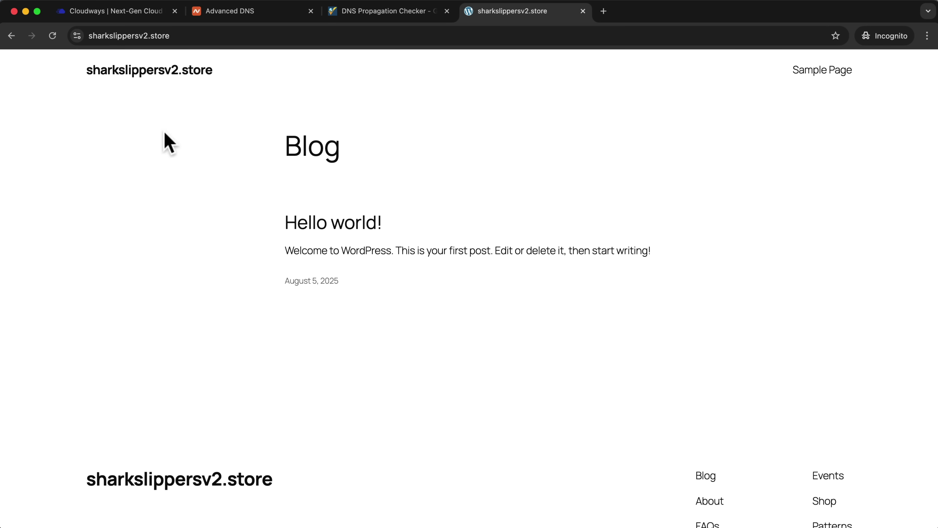
left_click(77, 36)
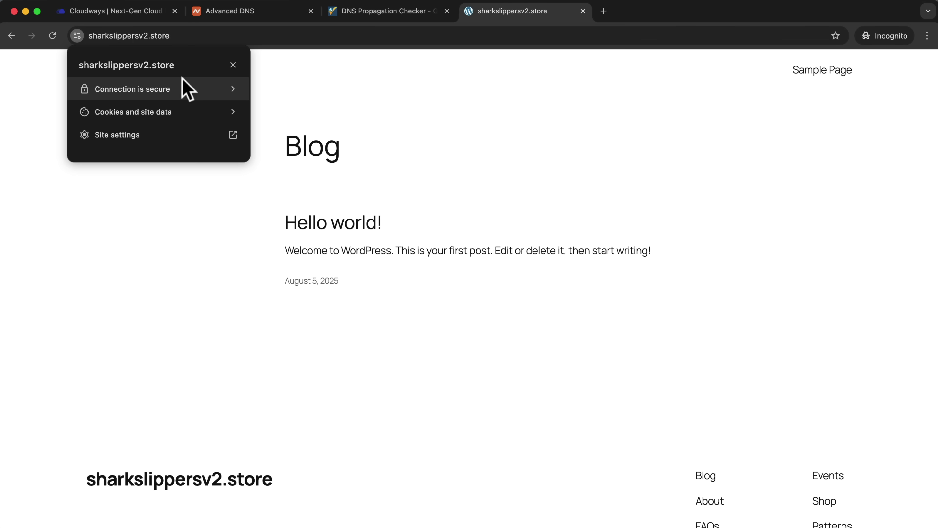
left_click(123, 11)
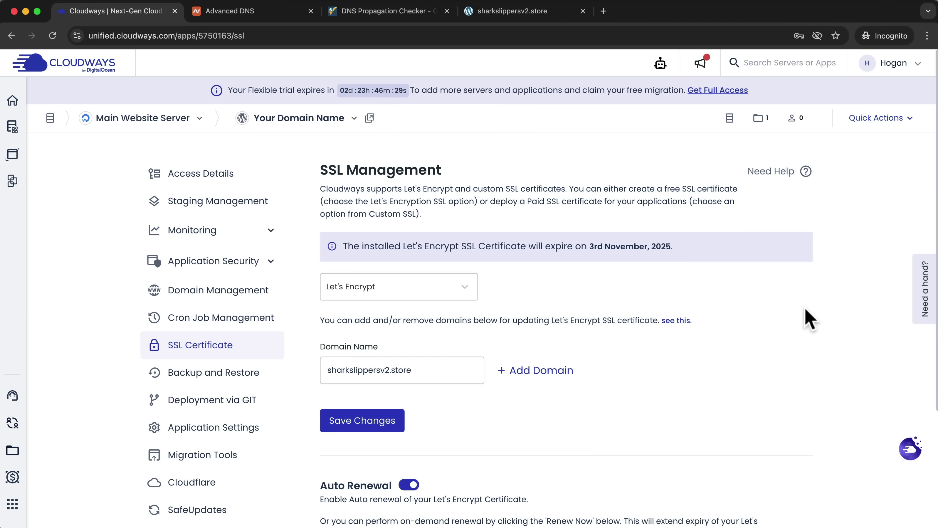
left_click(925, 304)
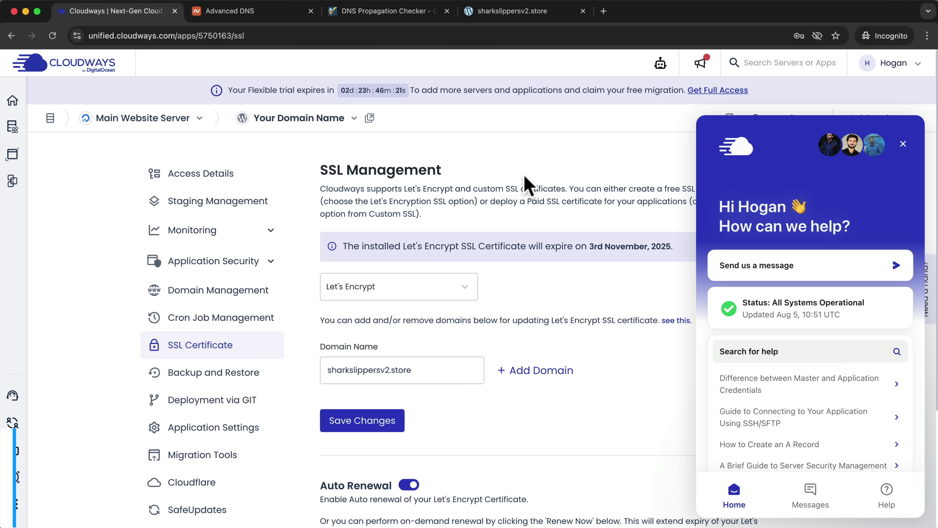
left_click(903, 144)
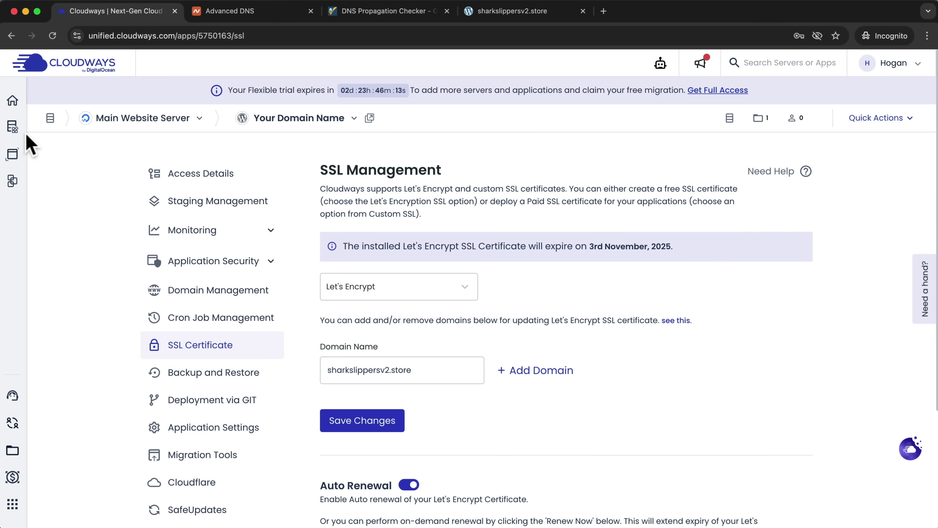
Step: Go to the server list and select Main Website Server
mouse_move(9, 128)
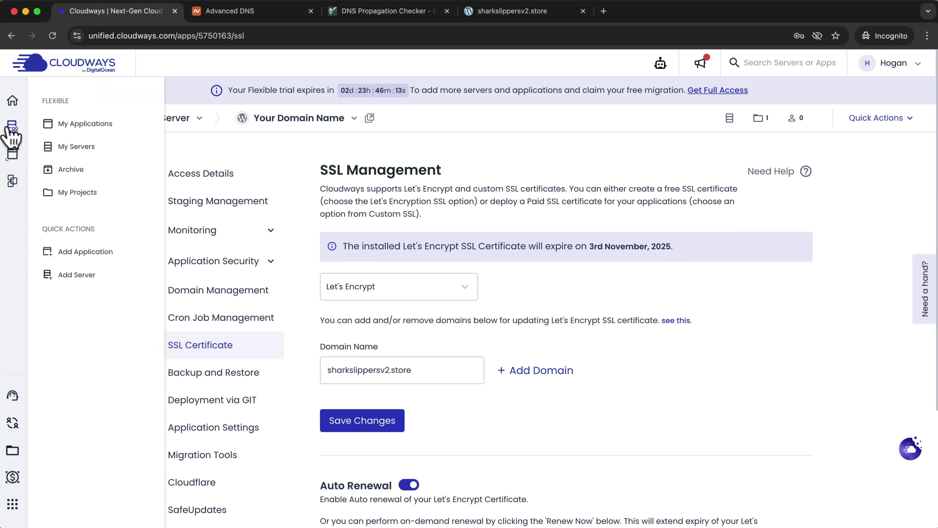
left_click(73, 148)
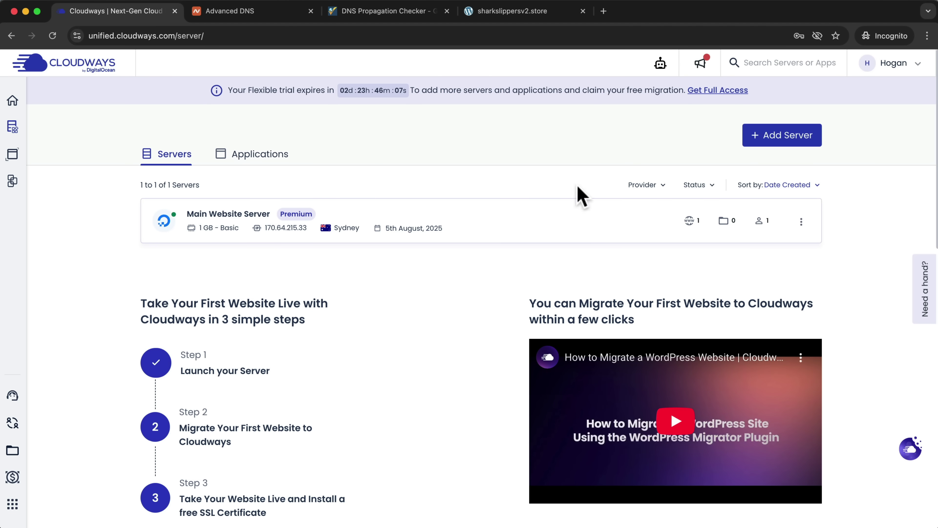
left_click(761, 148)
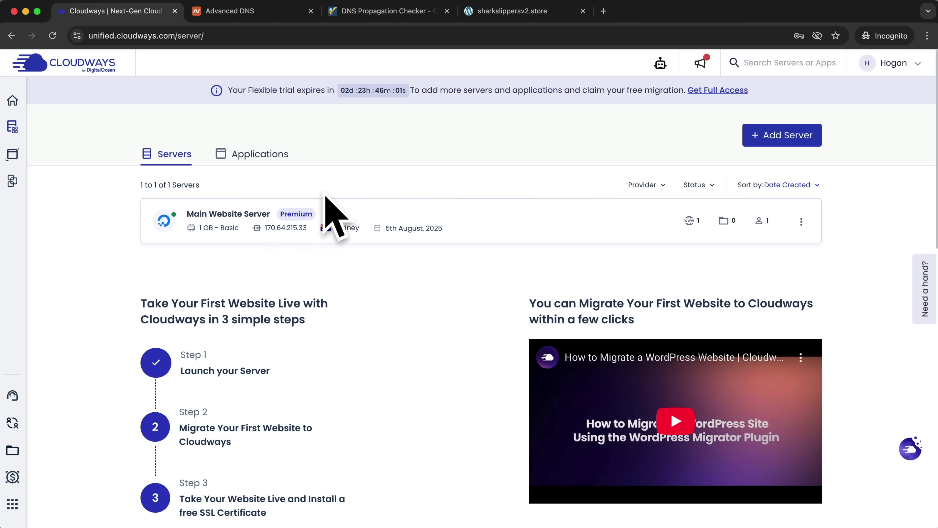
left_click(341, 232)
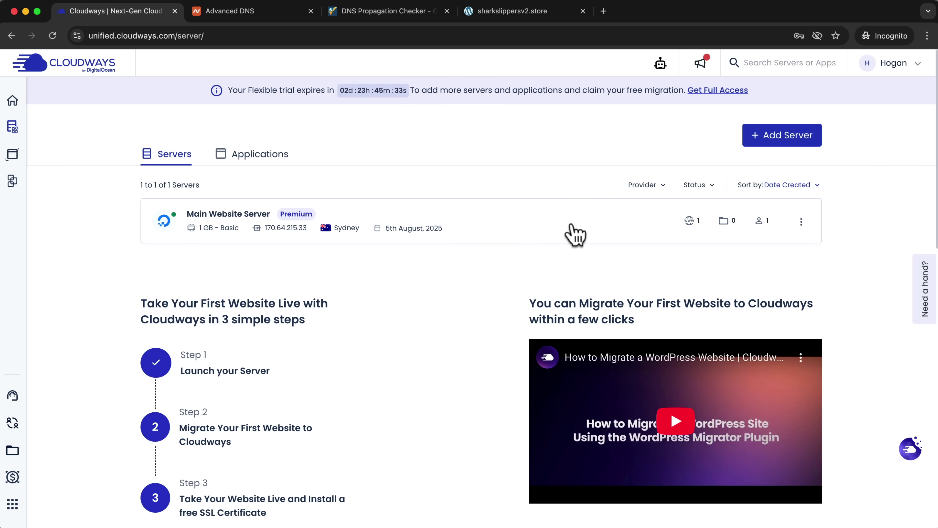
Step: Add a WordPress 6.2.2 application to the server named New Domain
left_click(800, 222)
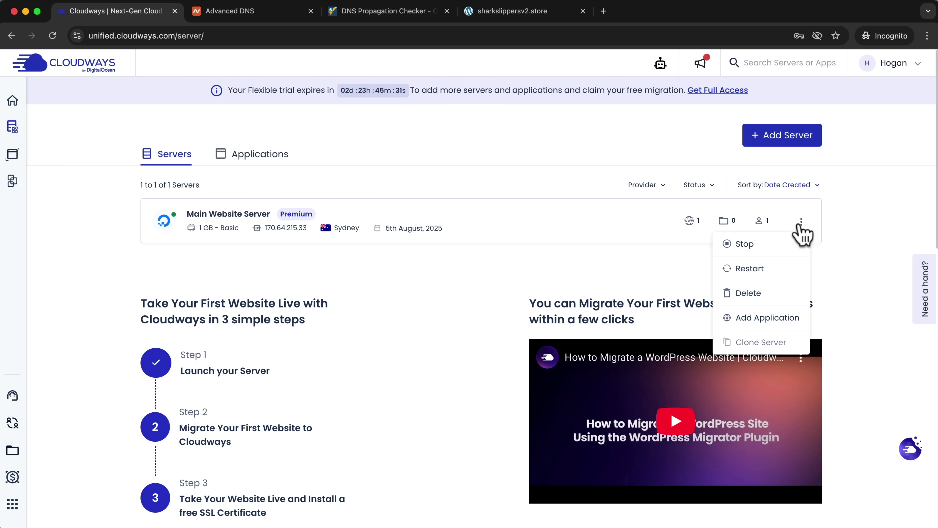
left_click(767, 320)
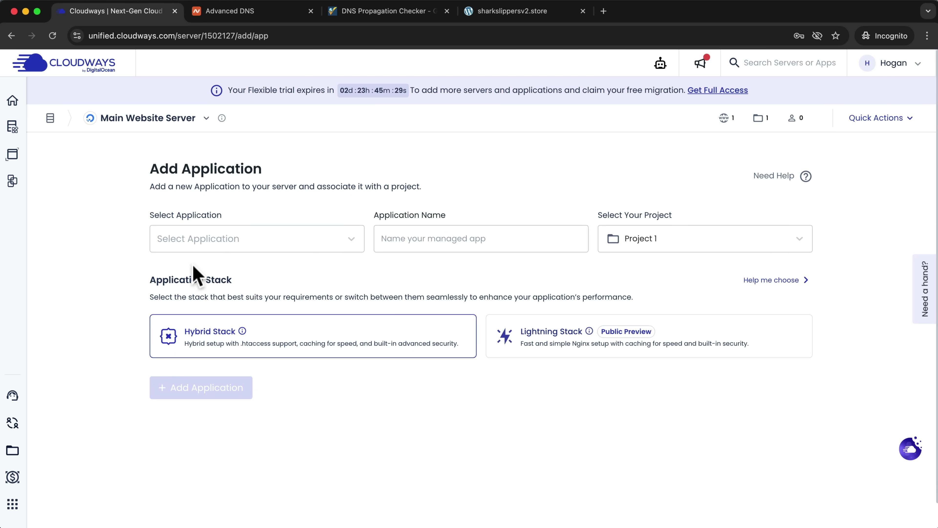
left_click(191, 242)
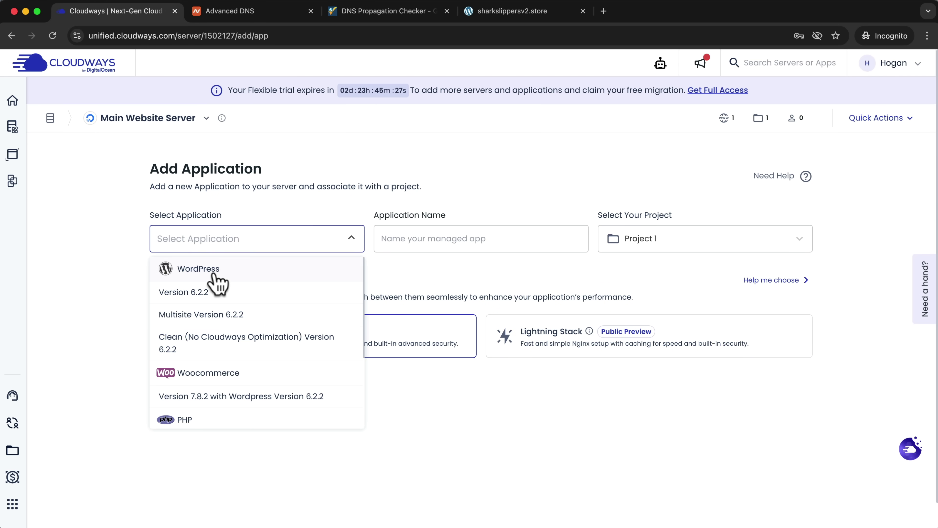
left_click(191, 302)
left_click(444, 239)
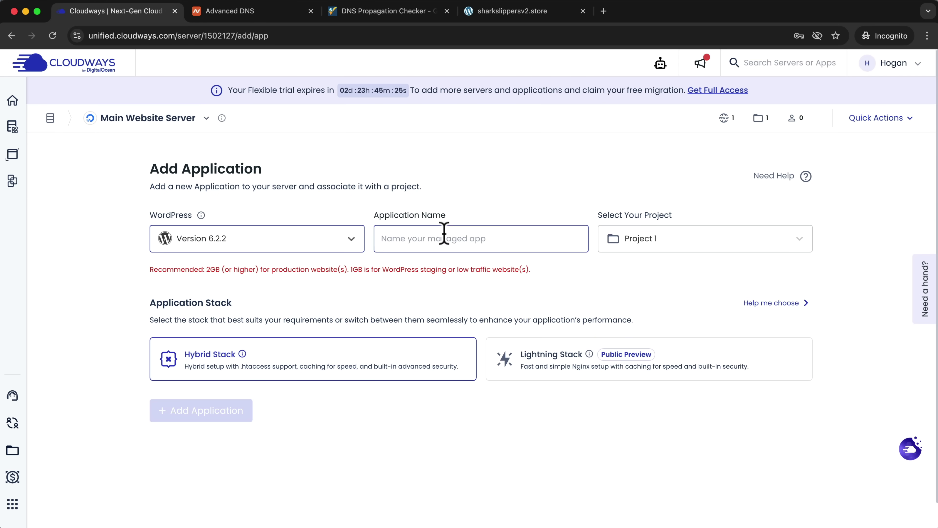
type("New")
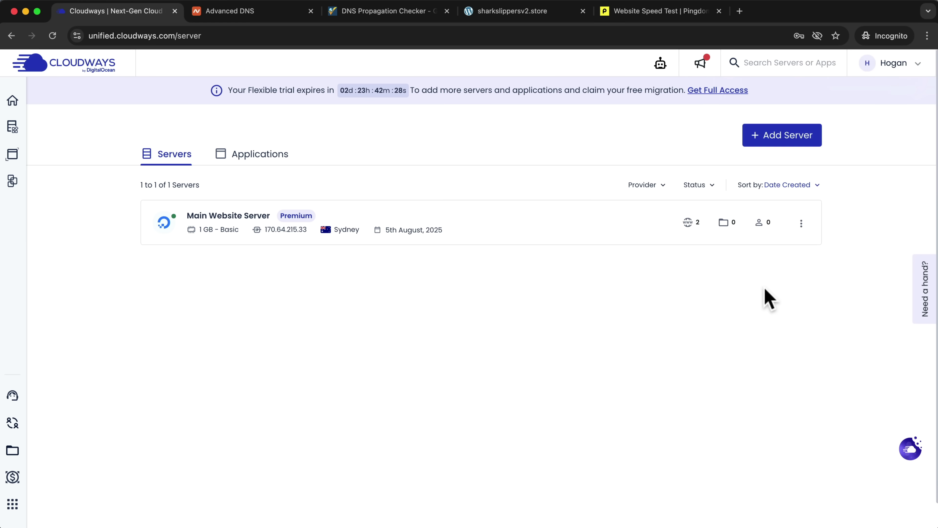
Step: View the New Domain application's access details, then switch to the live sharkslippersv2.store blog
left_click(689, 222)
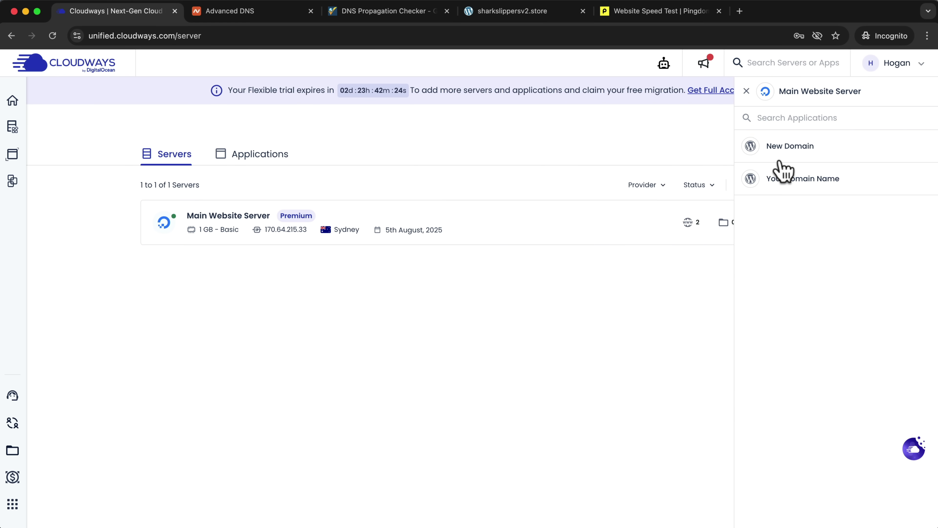
left_click(797, 147)
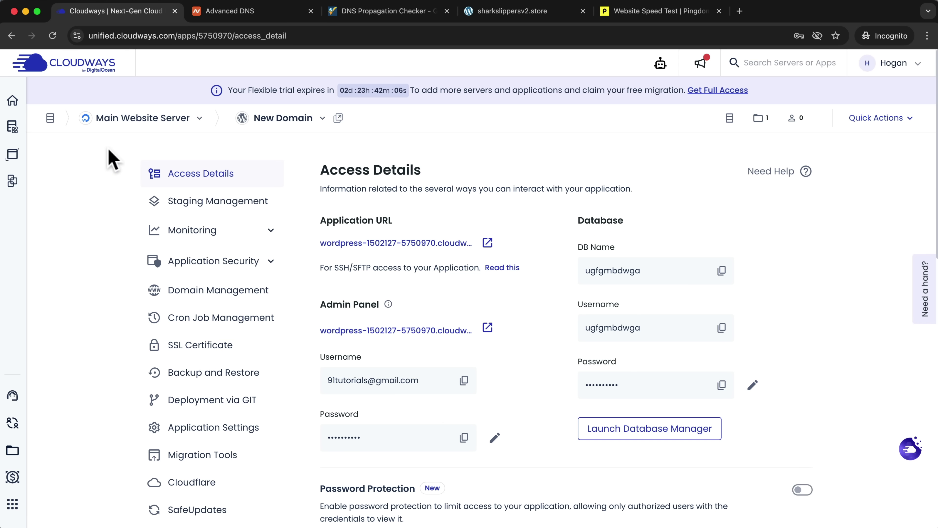
left_click(519, 16)
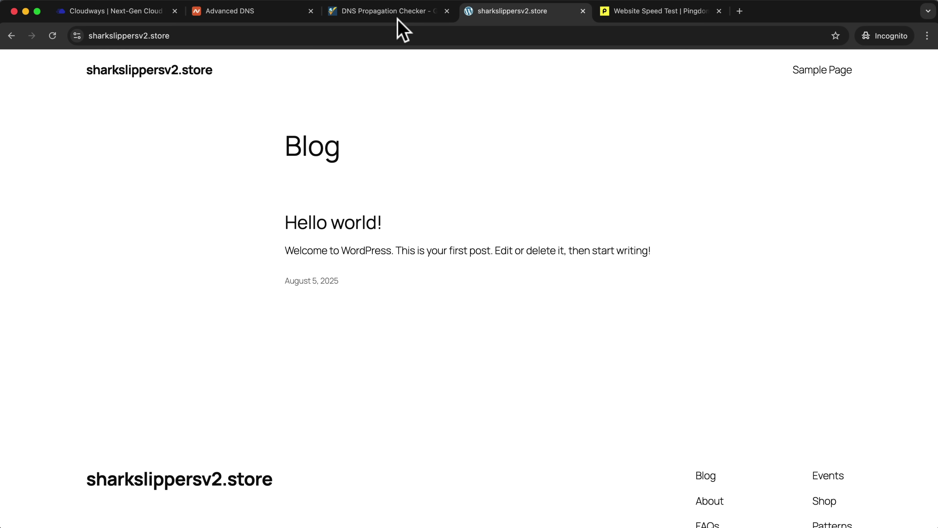
left_click(151, 36)
right_click(150, 36)
left_click(173, 113)
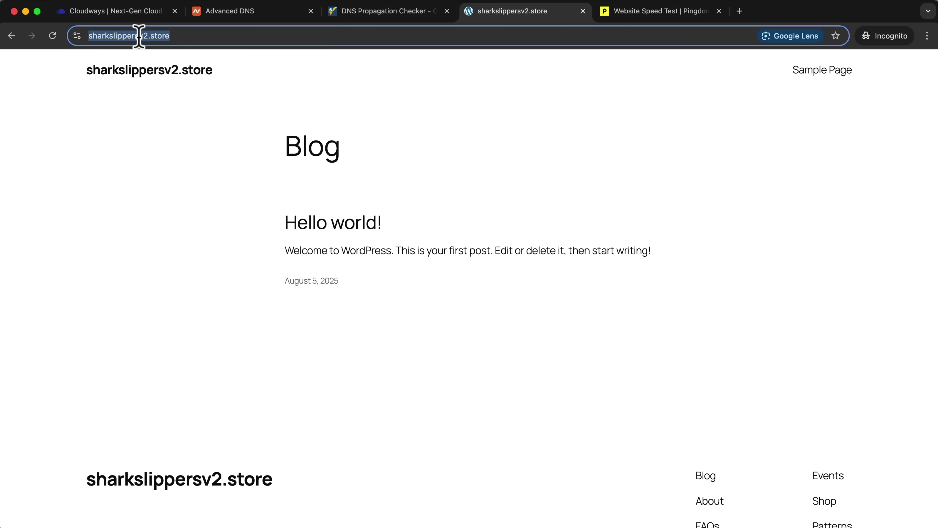
left_click(648, 13)
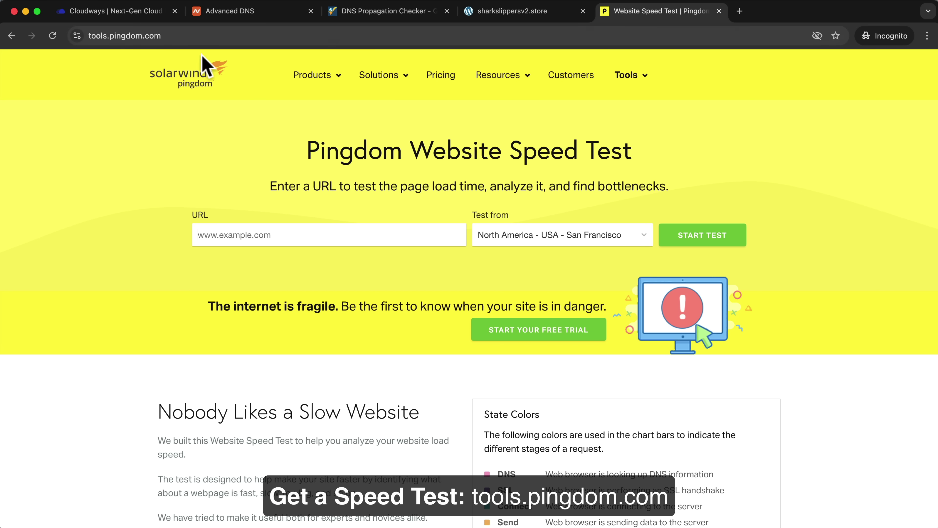
left_click(332, 241)
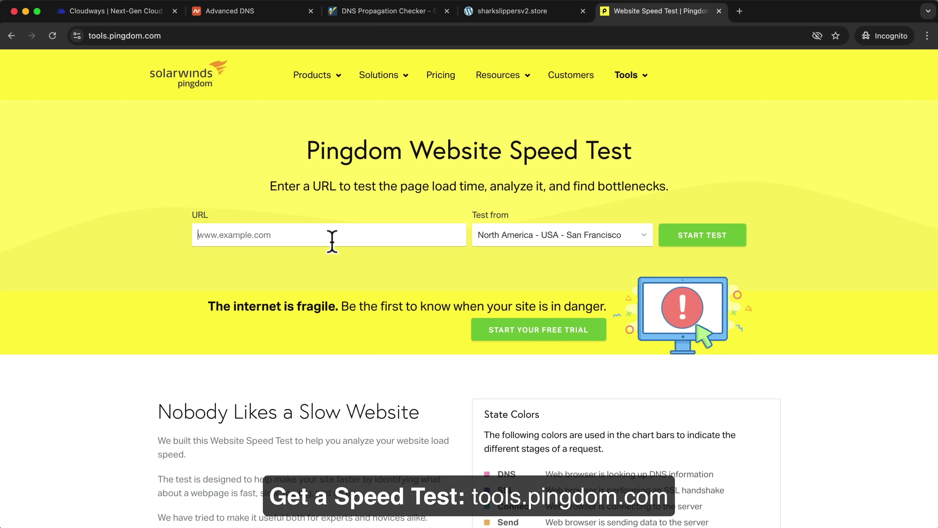
key("super+v")
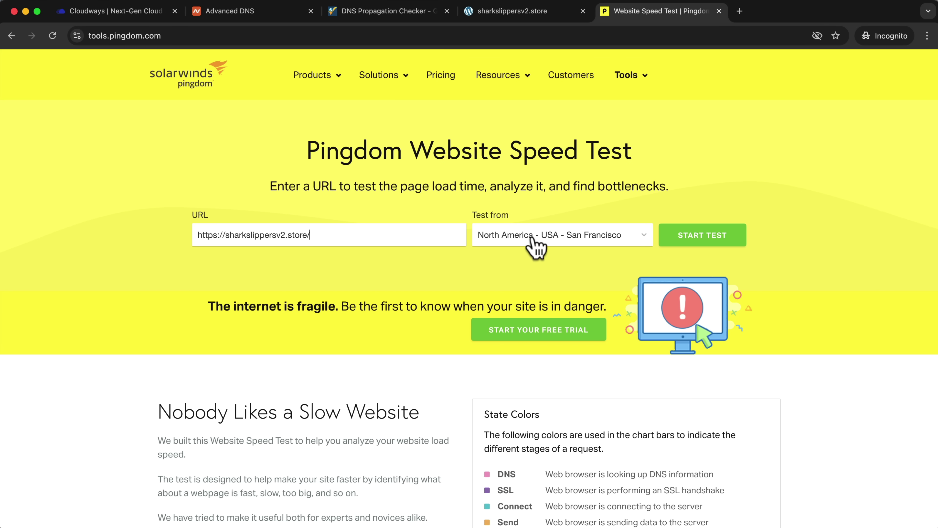
left_click(534, 244)
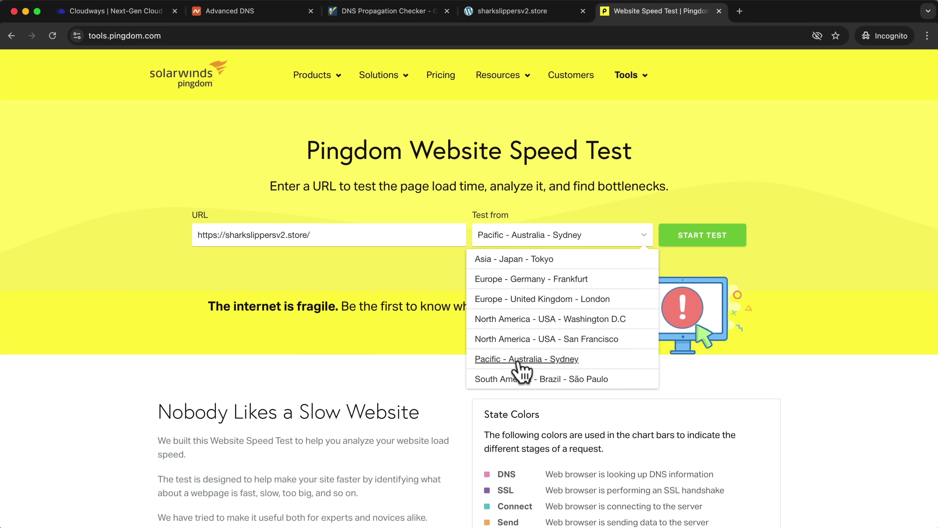
left_click(510, 362)
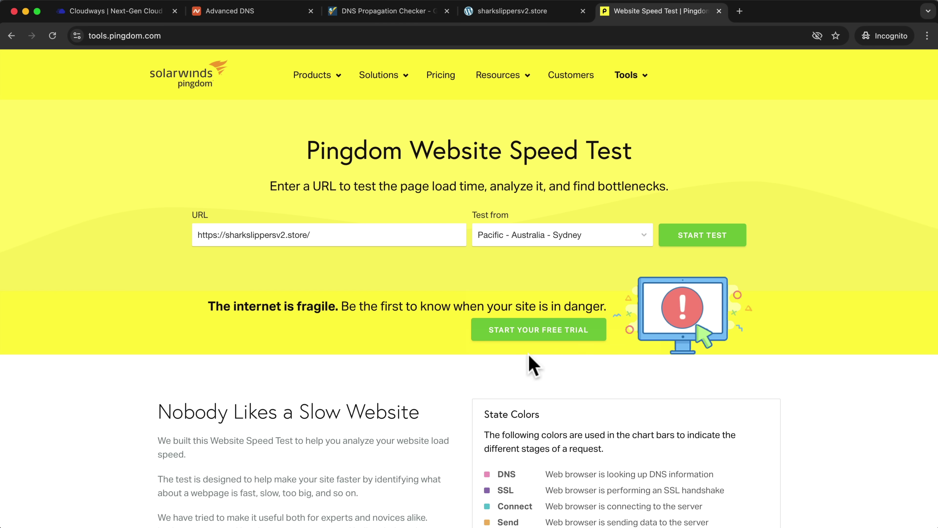
left_click(703, 241)
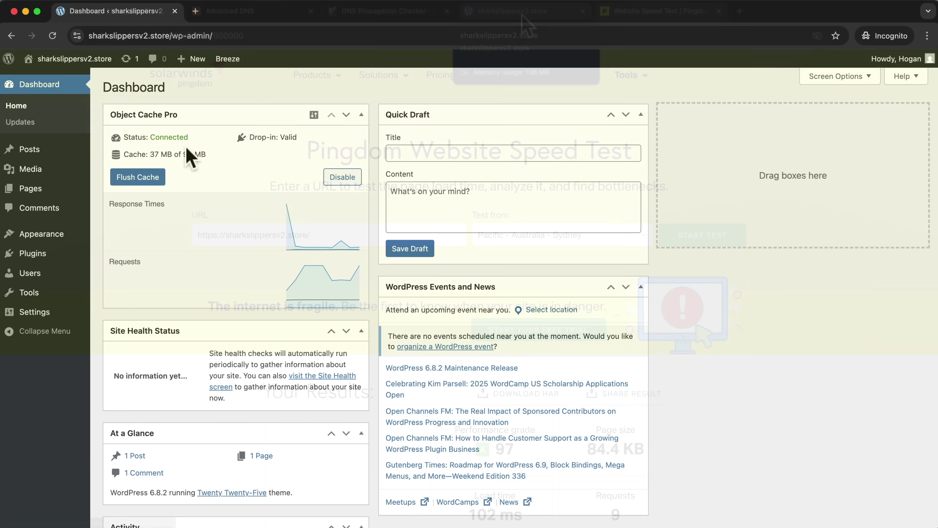
Step: Create and publish a new page from The Stories Podcast pattern, then view it live
left_click(15, 152)
left_click(22, 222)
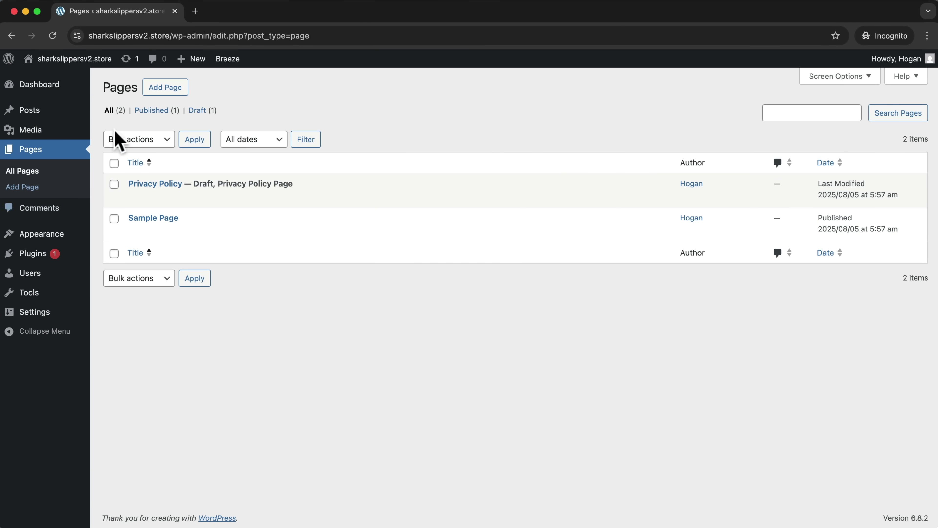
left_click(168, 91)
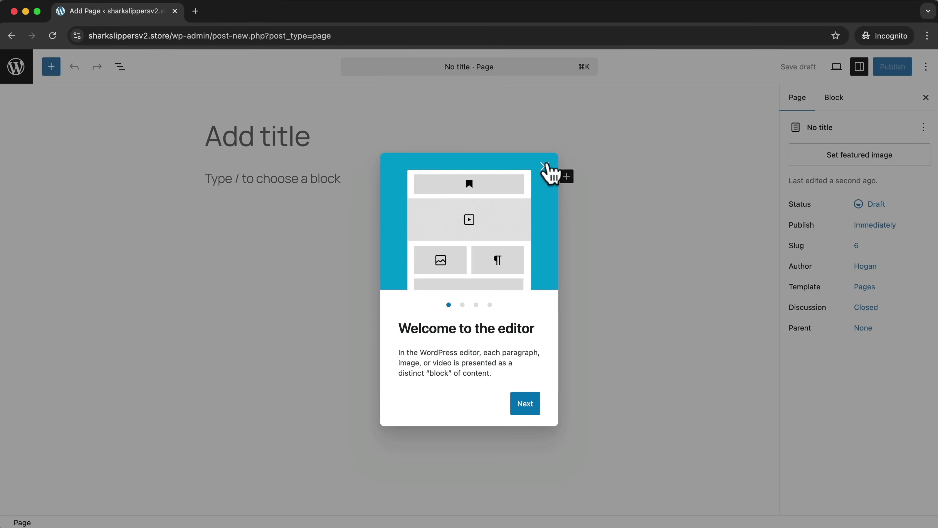
left_click(545, 165)
left_click(550, 170)
left_click(892, 66)
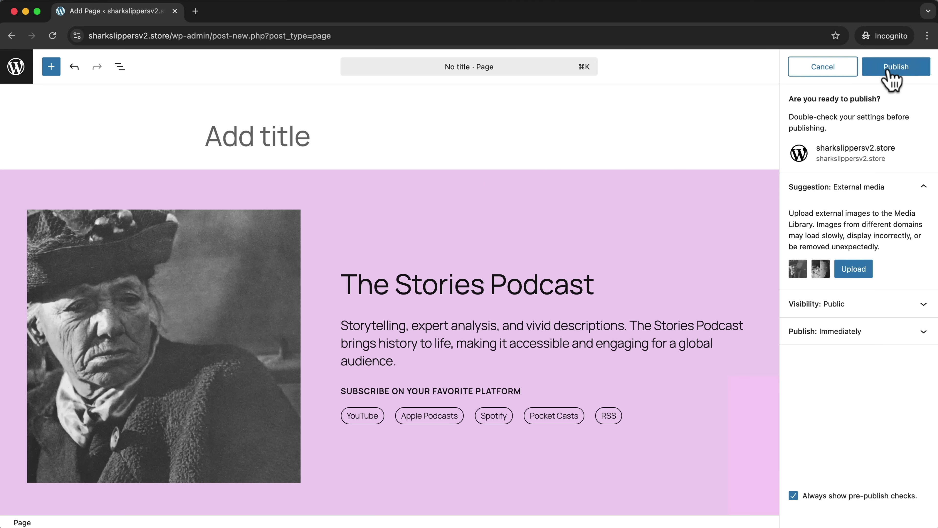
left_click(890, 69)
left_click(823, 193)
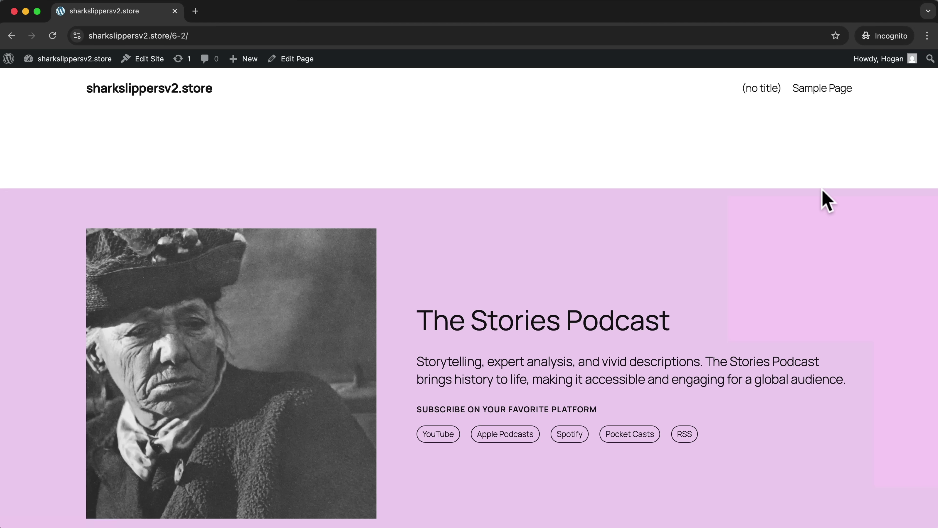
scroll(827, 199, "down", 10)
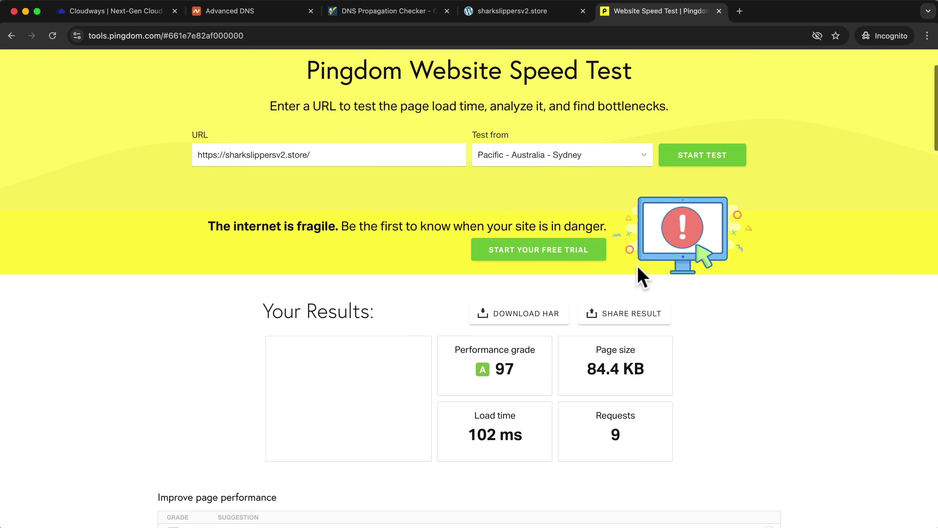
Step: Highlight the 102 ms load time in Pingdom's results, then return to Cloudways
left_click_drag(467, 436, 532, 443)
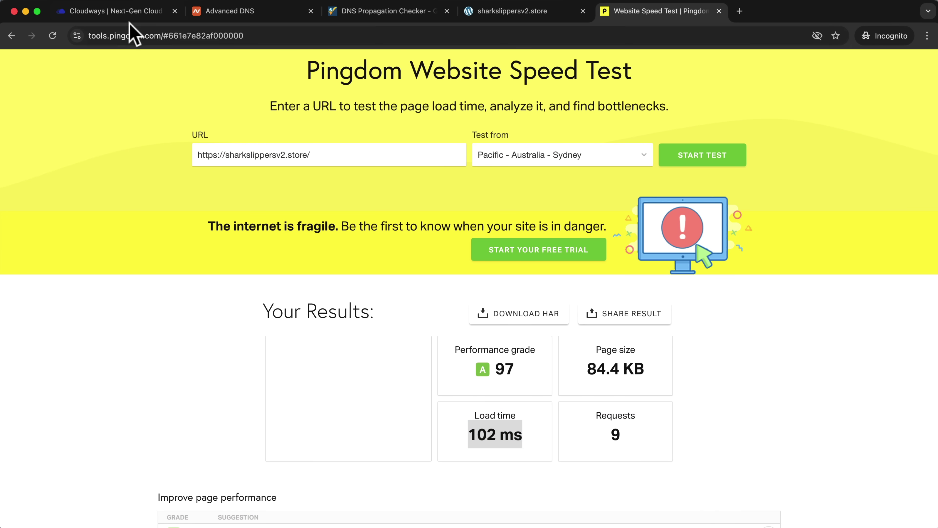
left_click(120, 11)
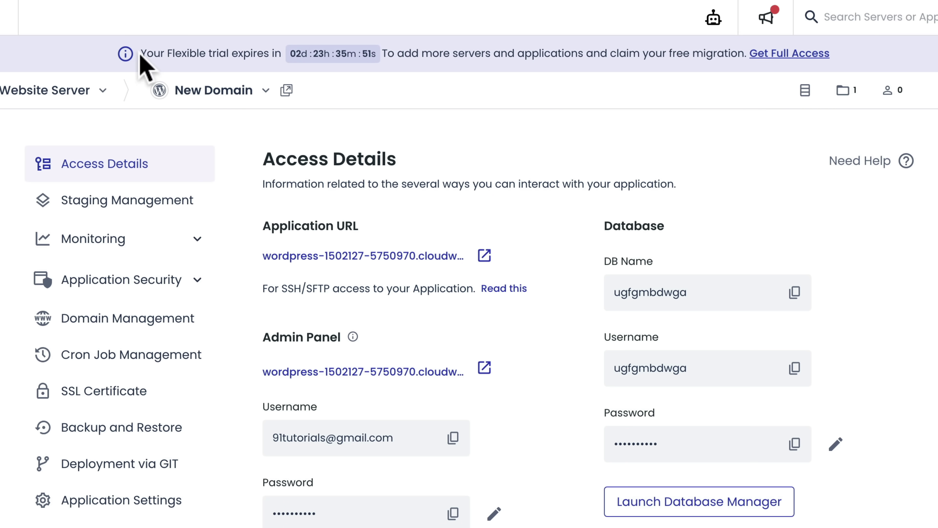
left_click_drag(141, 56, 587, 59)
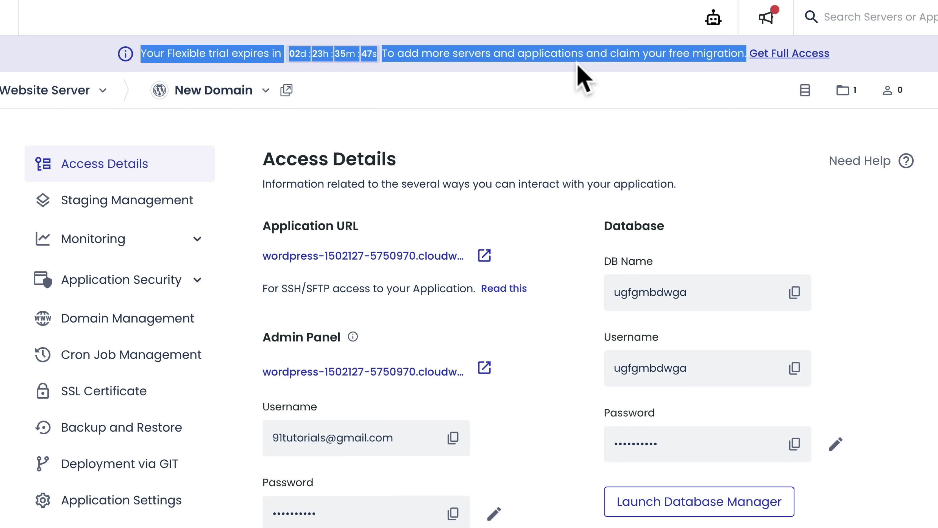
left_click(580, 66)
left_click(806, 56)
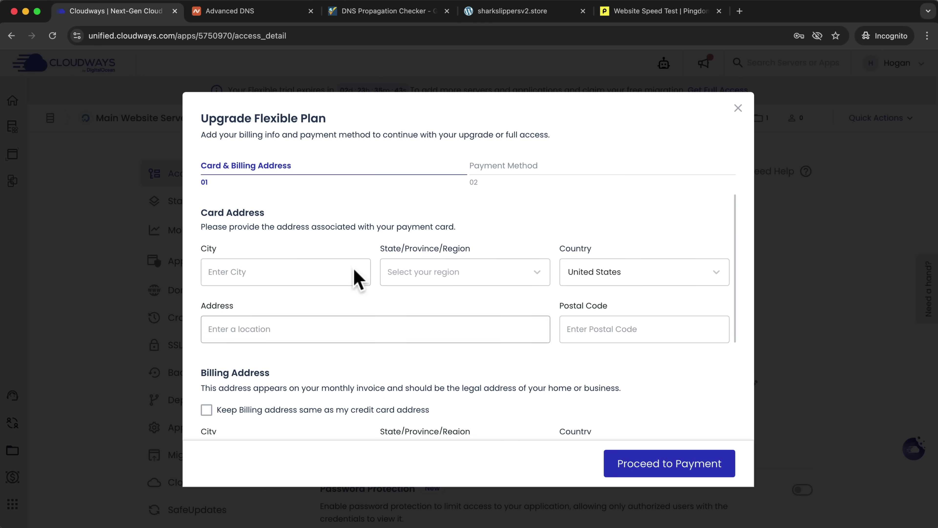
scroll(434, 244, "down", 5)
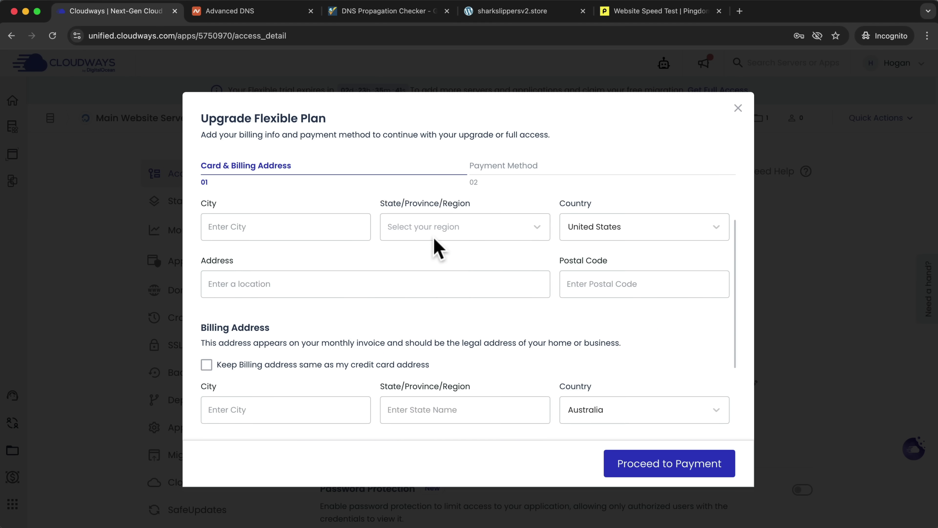
scroll(434, 244, "up", 5)
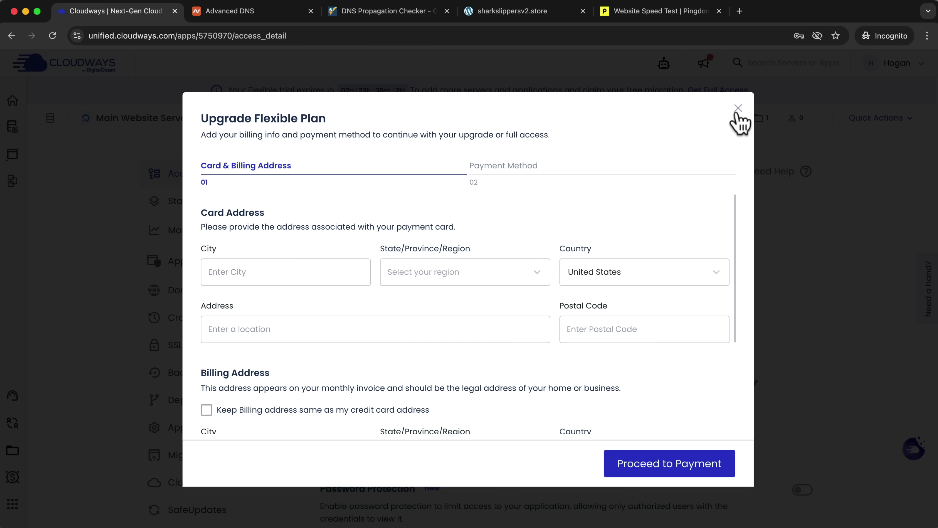
left_click(737, 108)
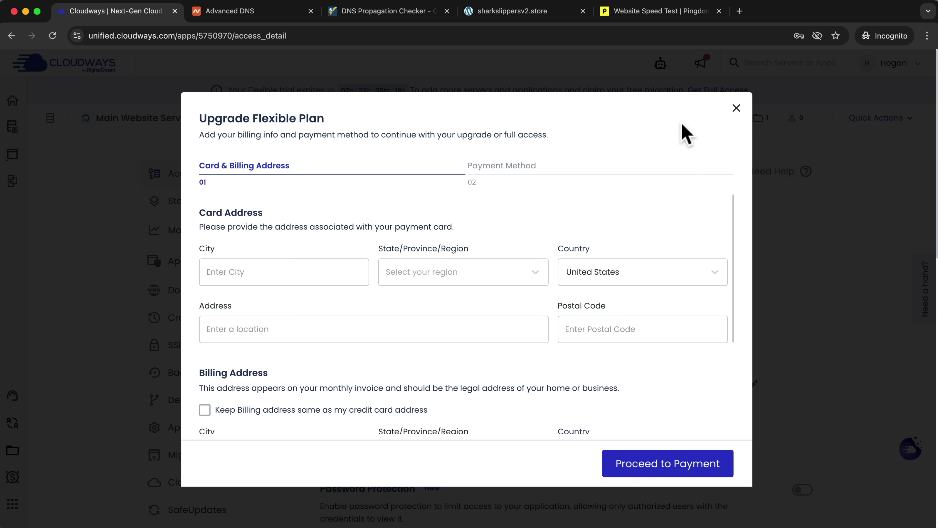